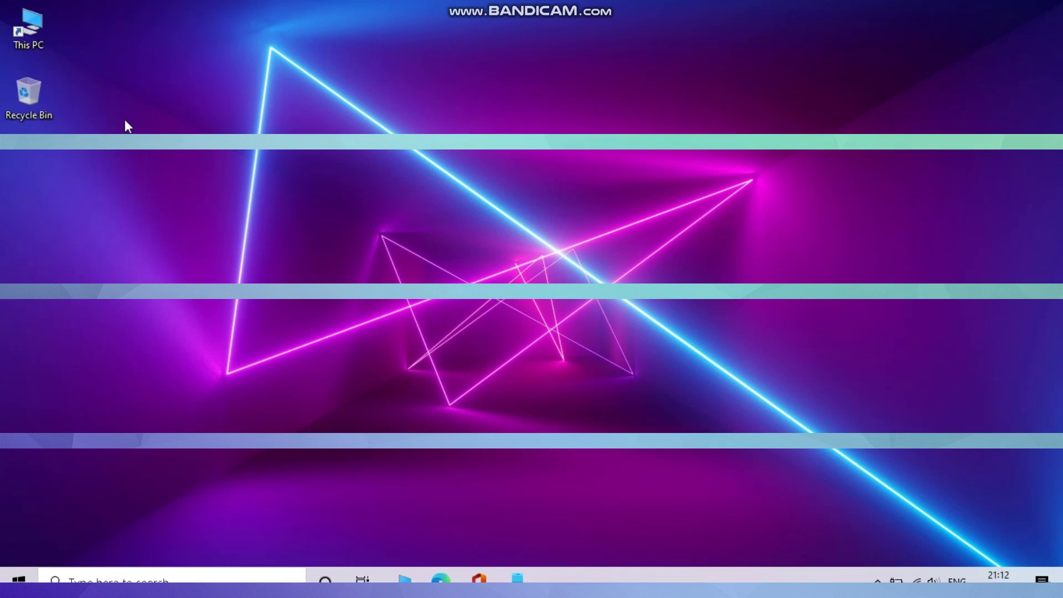
Open Performance Options from This PC's advanced system settings
double_click(45, 38)
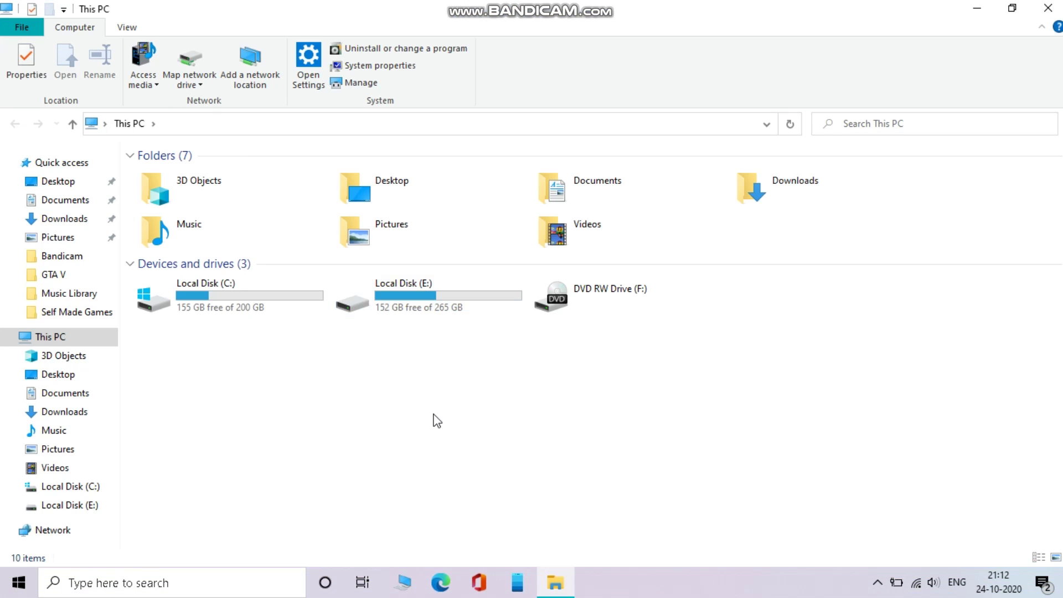
right_click(437, 421)
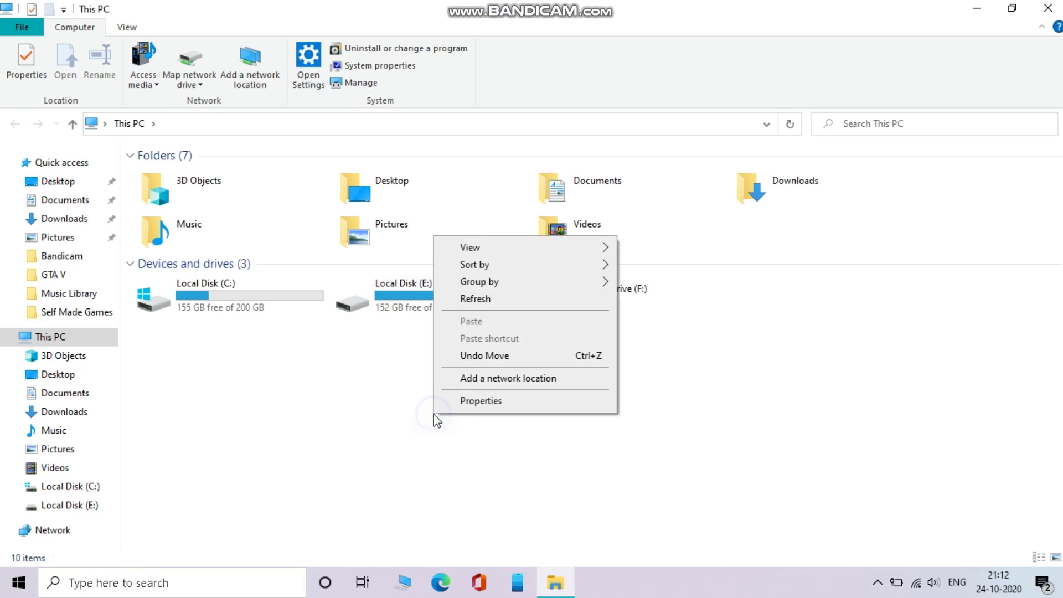
left_click(446, 406)
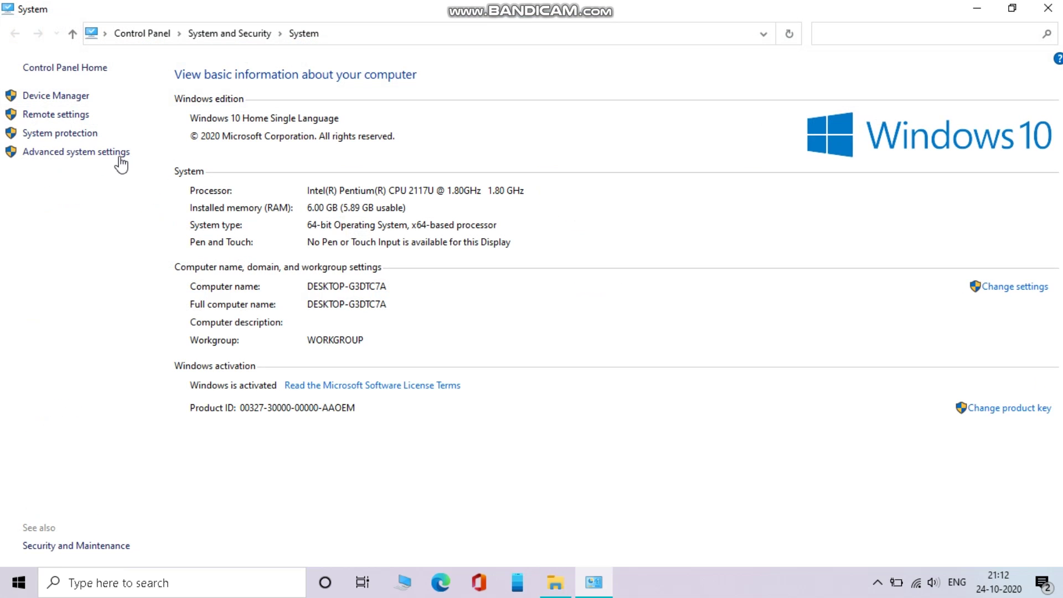
left_click(102, 151)
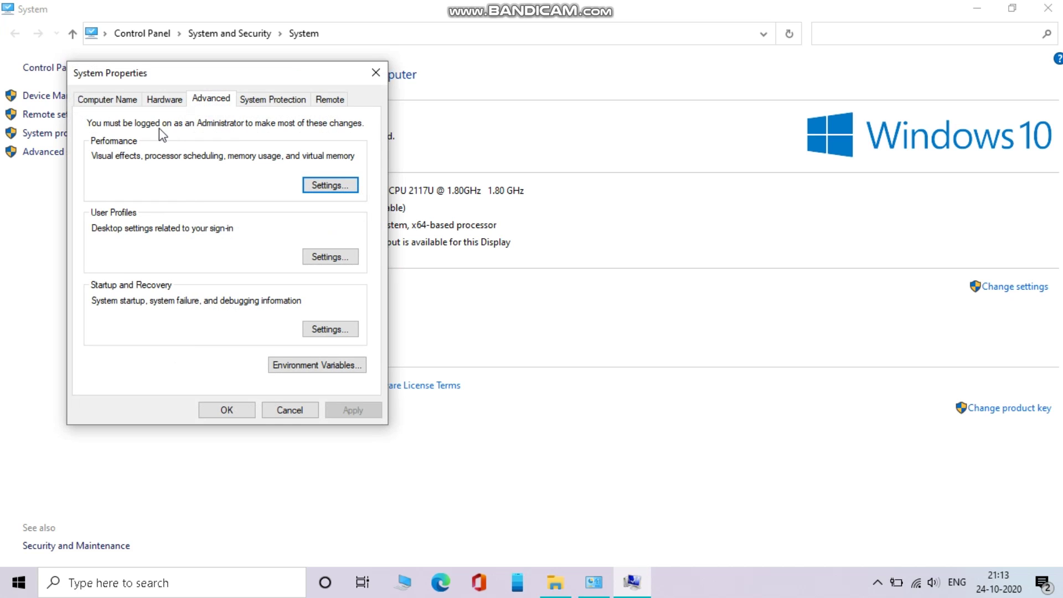
left_click(138, 139)
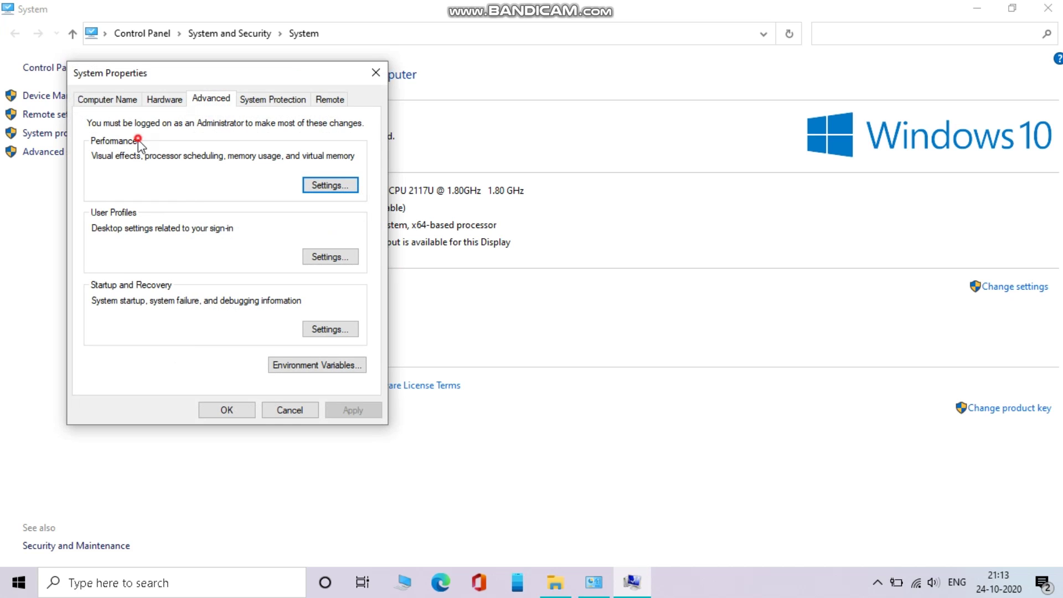
left_click(330, 187)
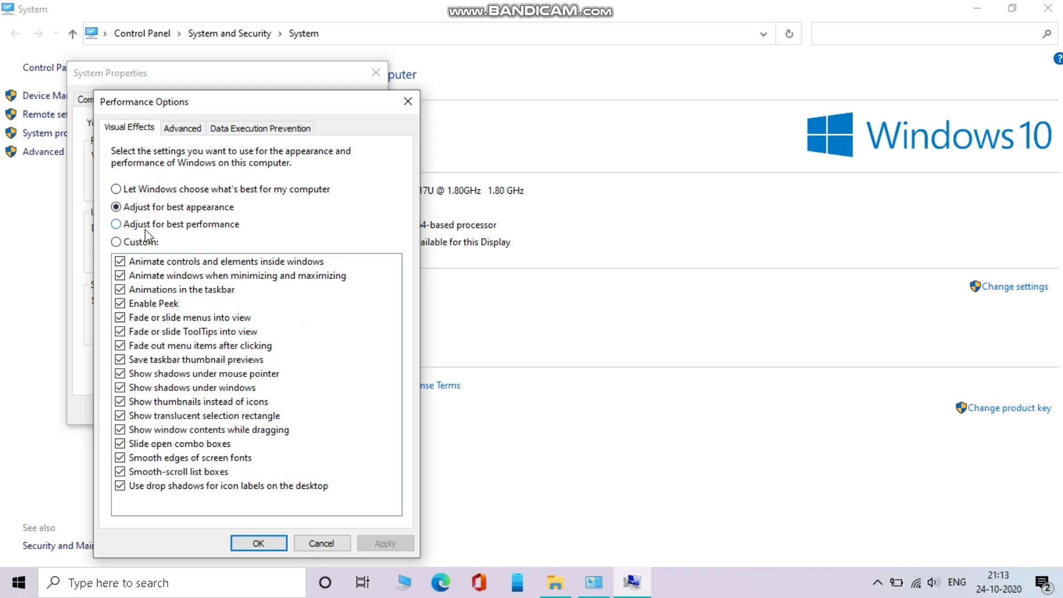
Apply 'Adjust for best performance' to visual effects and close System Properties
left_click(247, 222)
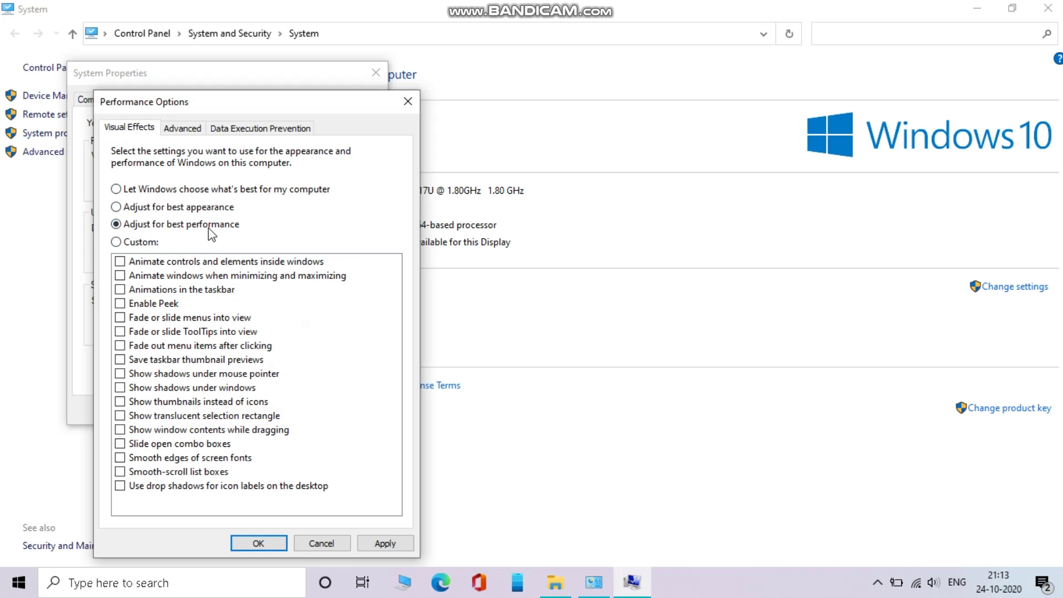
left_click(386, 542)
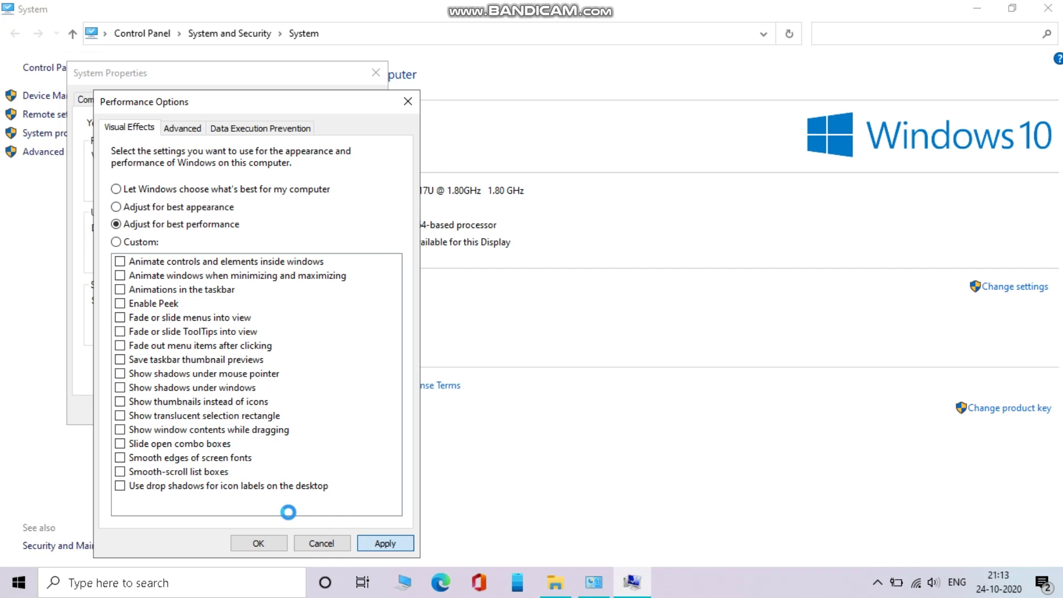
left_click(263, 542)
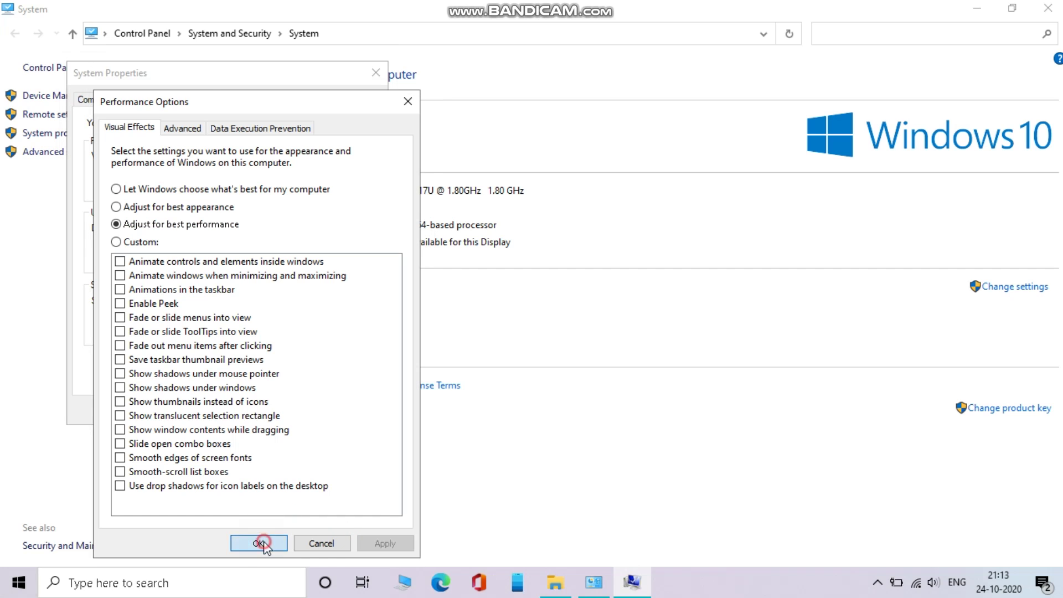
left_click(375, 73)
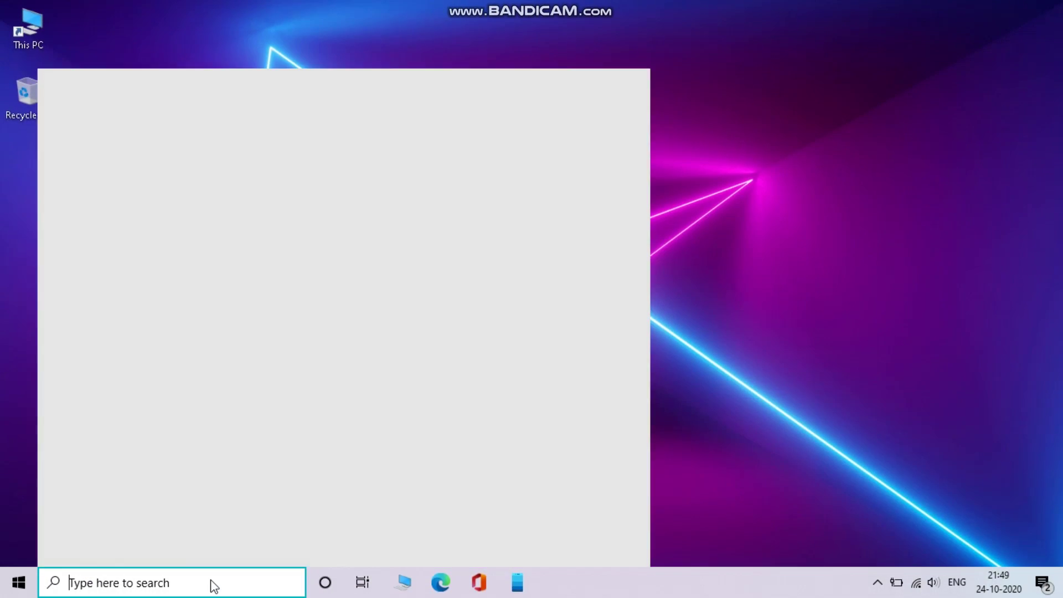
Launch Defragment and Optimize Drives and analyze drive C: for fragmentation
type("defrag")
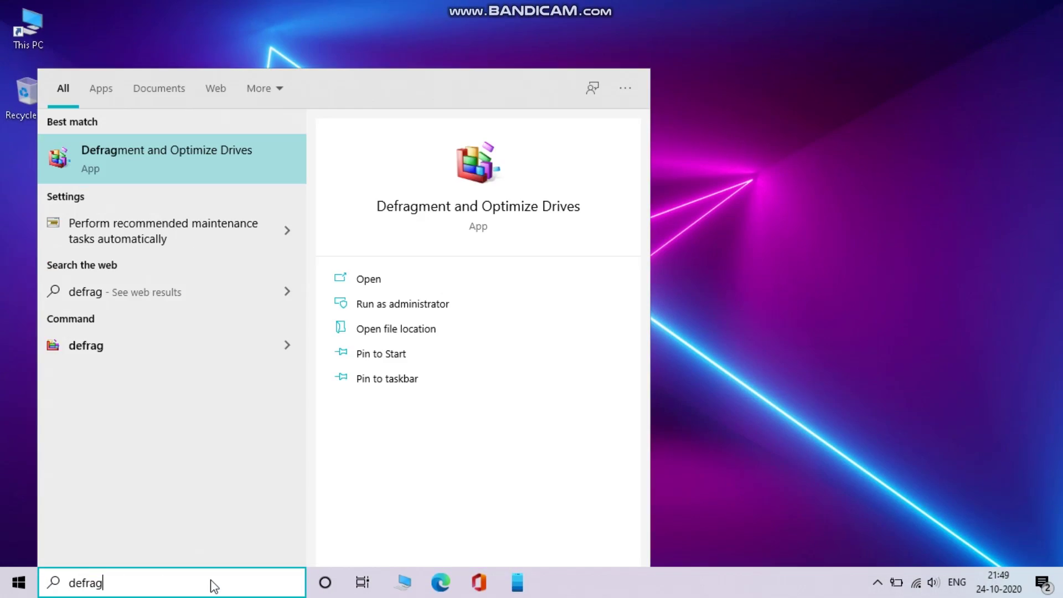
type("ment")
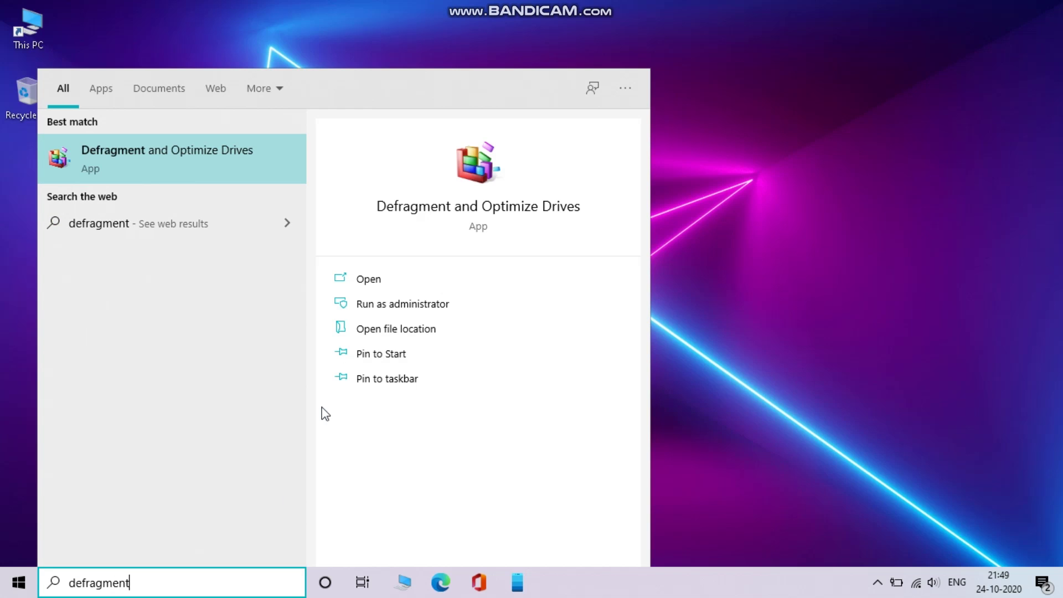
left_click(357, 212)
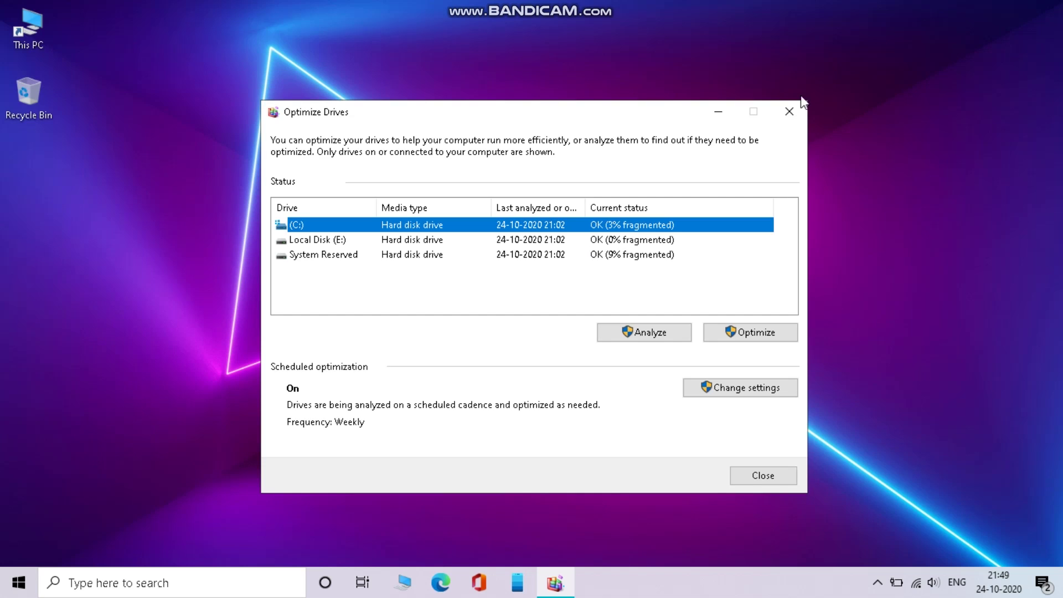
left_click(526, 299)
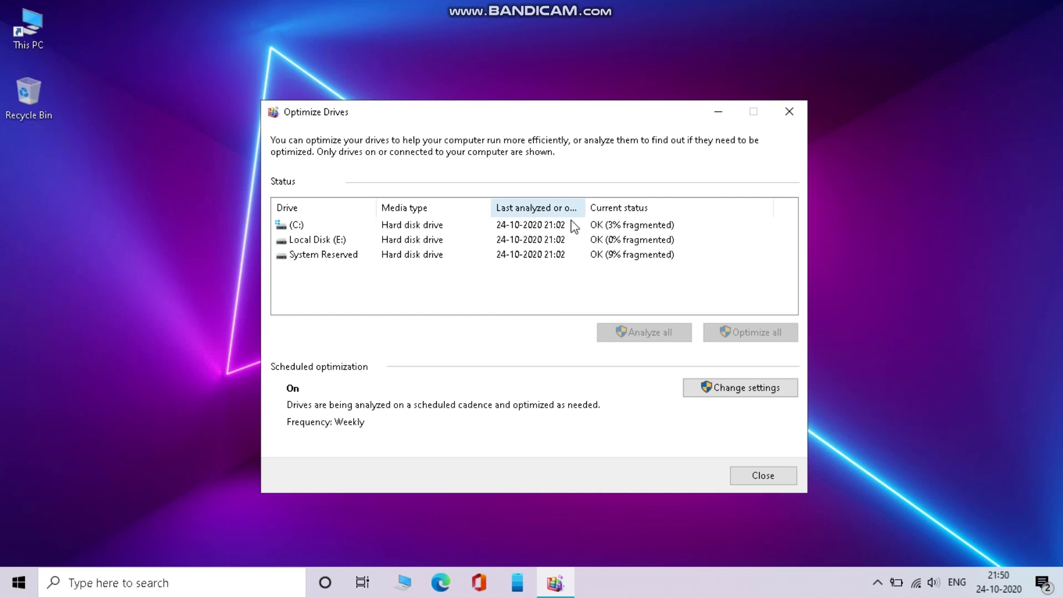
left_click(293, 227)
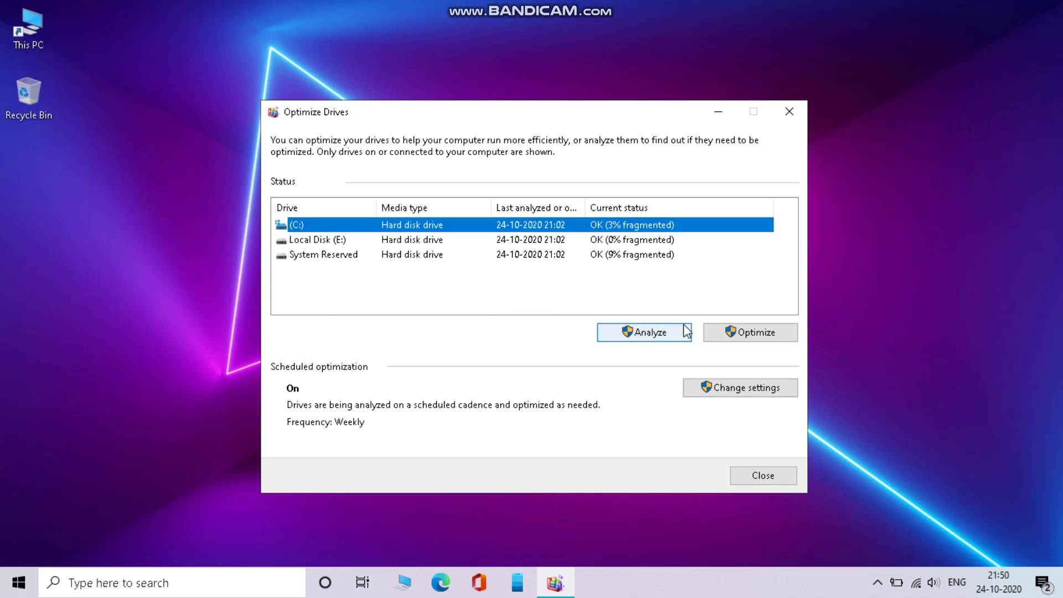
left_click(724, 333)
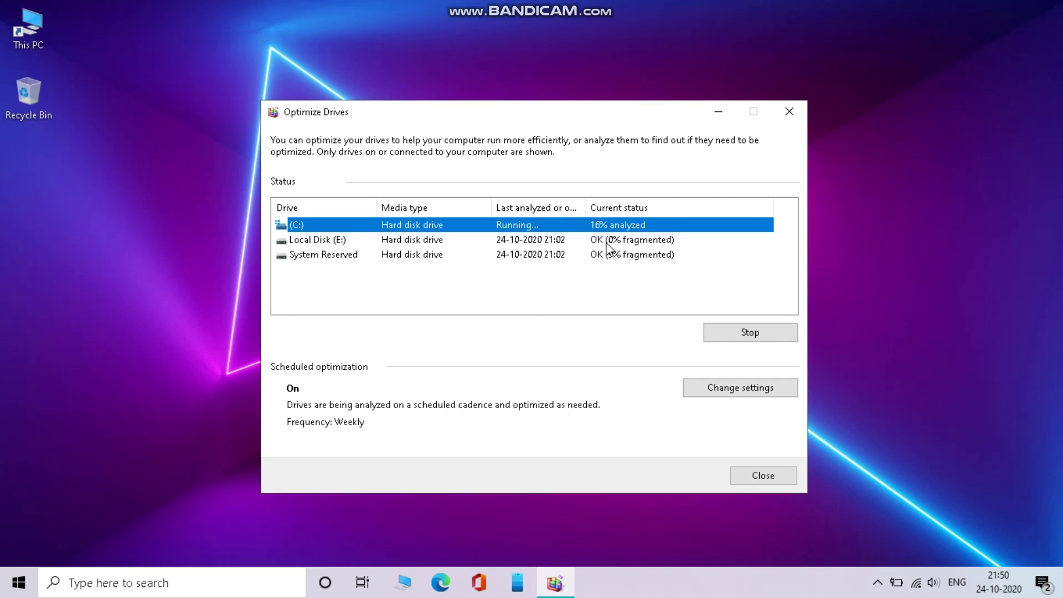
Optimize Local Disk (E:) and the System Reserved drive, then clear the selection
left_click(332, 245)
left_click(748, 332)
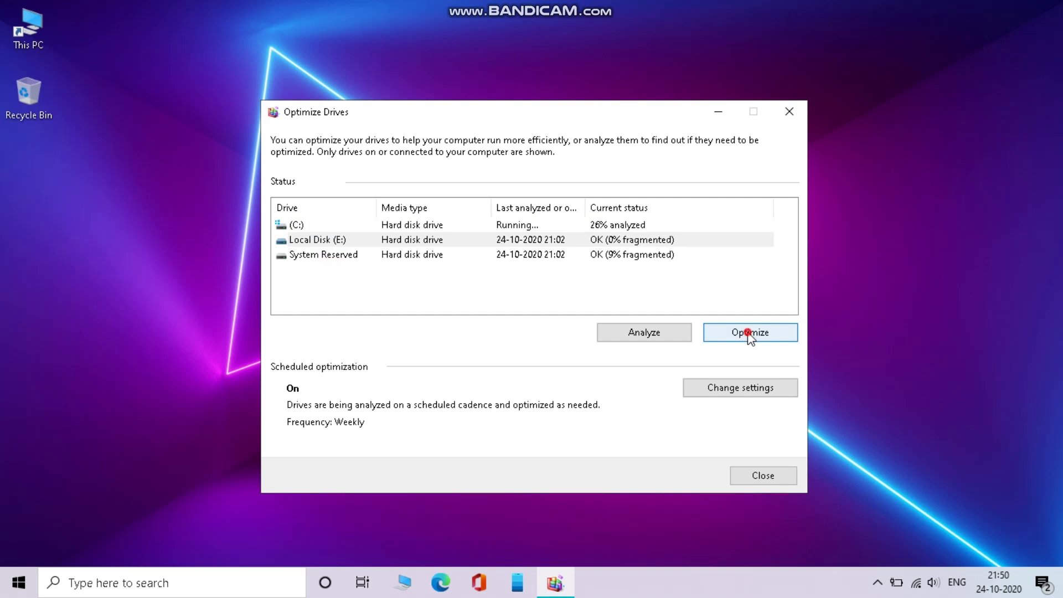
left_click(343, 258)
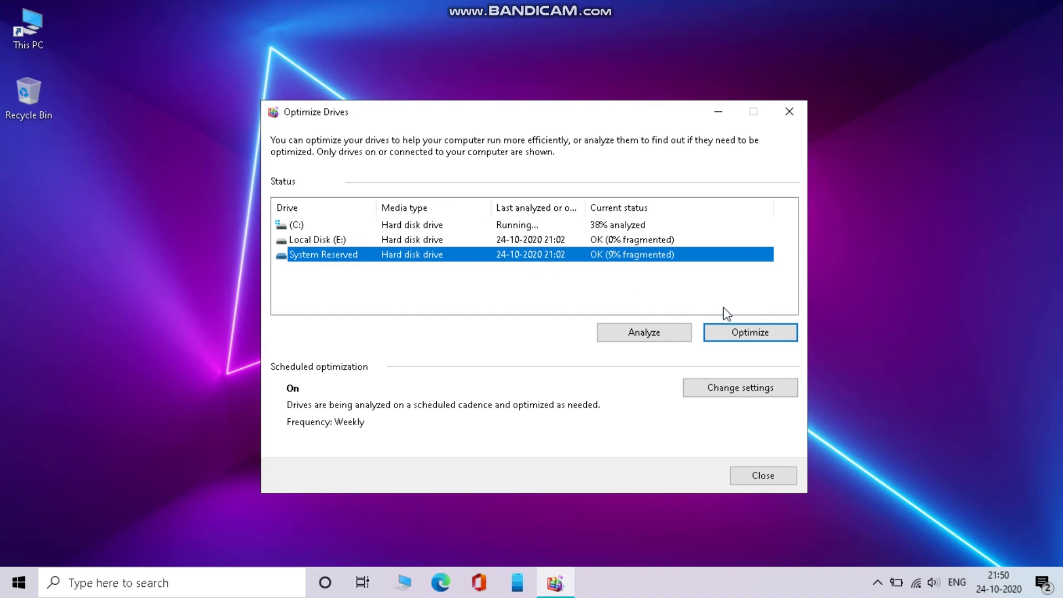
left_click(752, 331)
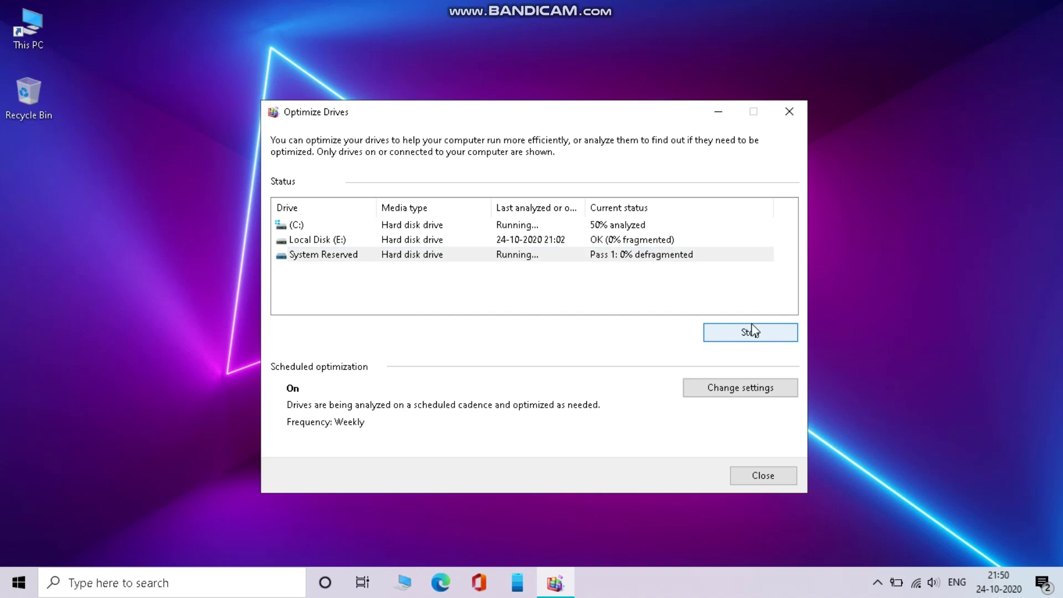
left_click(416, 300)
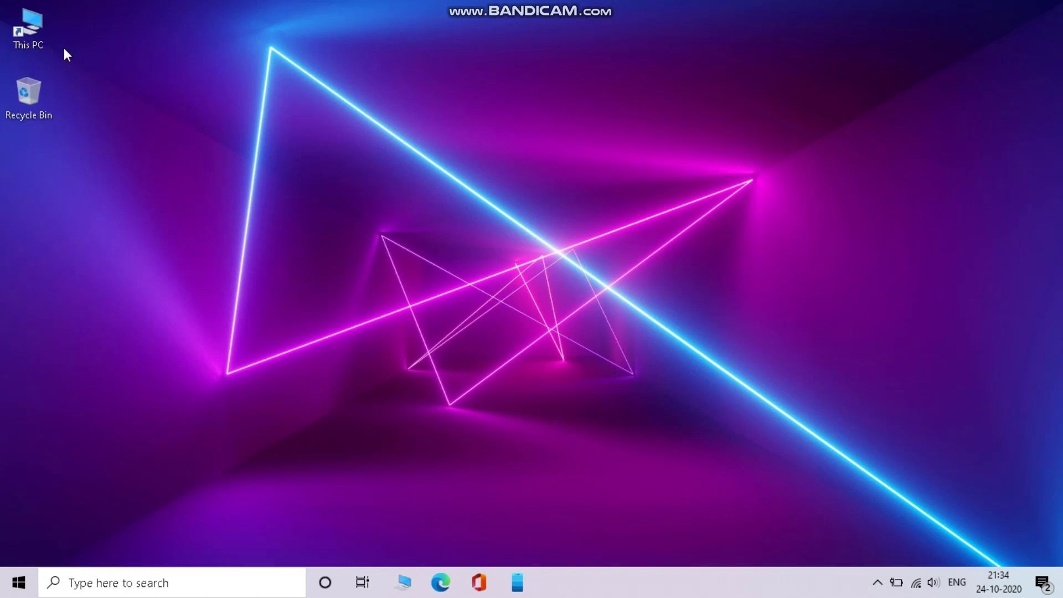
Launch Disk Cleanup for Local Disk (C:) from its properties in This PC
right_click(46, 41)
left_click(31, 41)
right_click(31, 39)
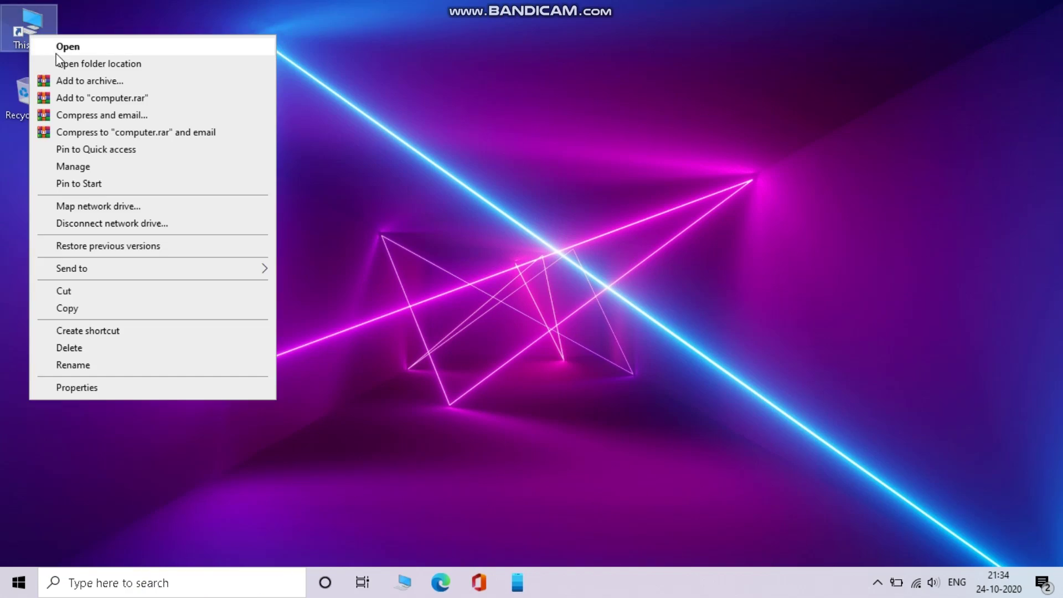
left_click(58, 54)
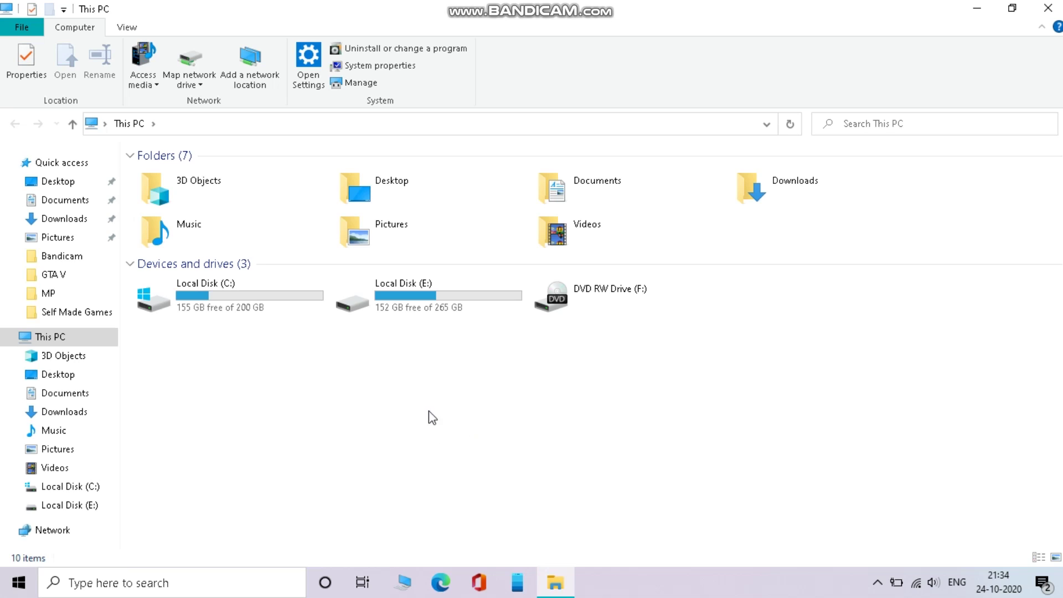
left_click(254, 299)
right_click(254, 299)
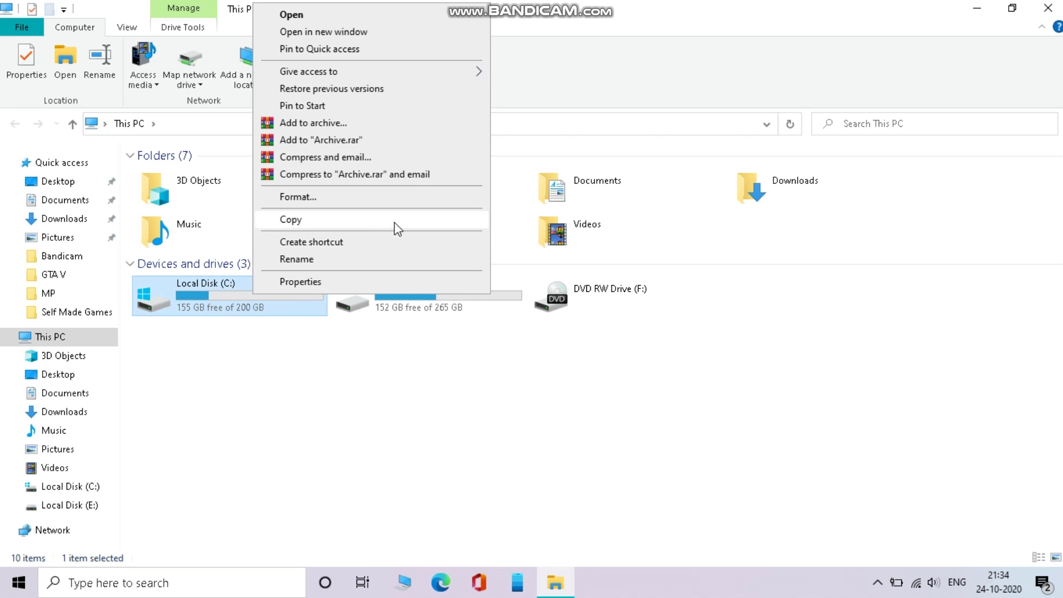
left_click(346, 281)
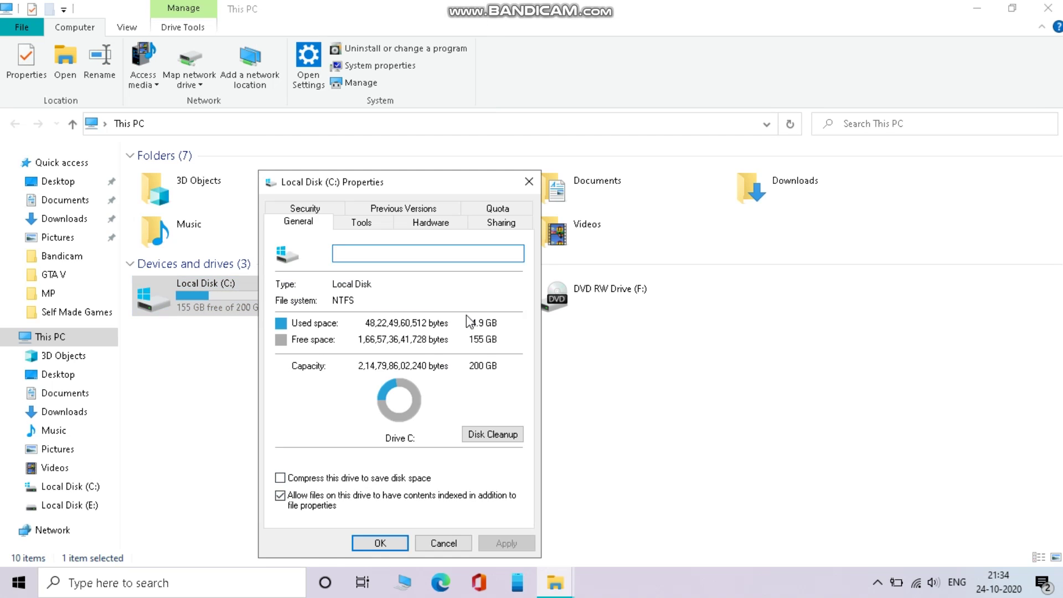
left_click(491, 435)
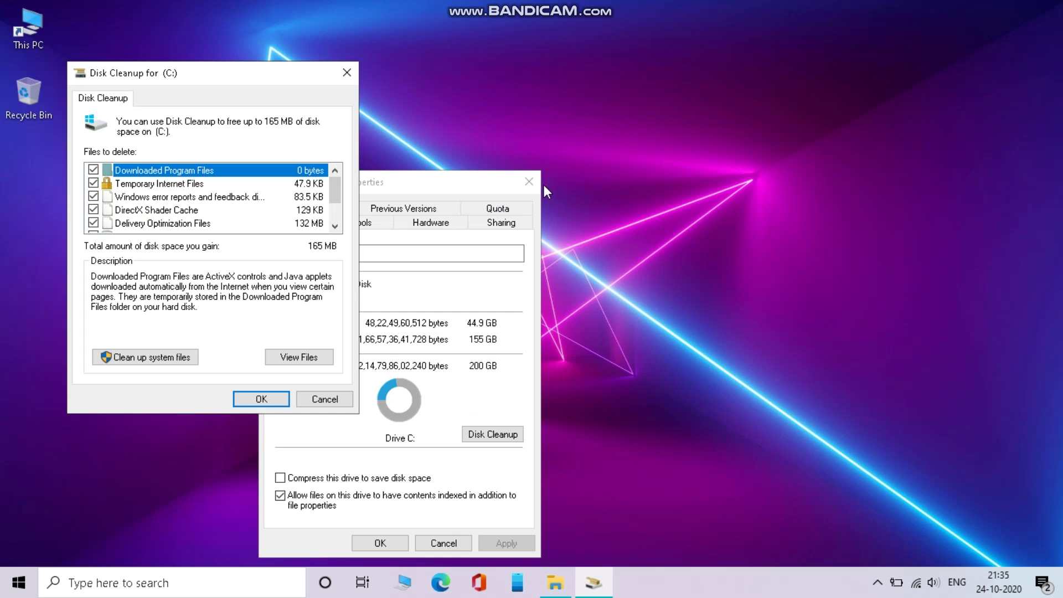
left_click(528, 182)
Permanently delete the checked junk files from C:, about 165 MB
left_click_drag(207, 69, 502, 67)
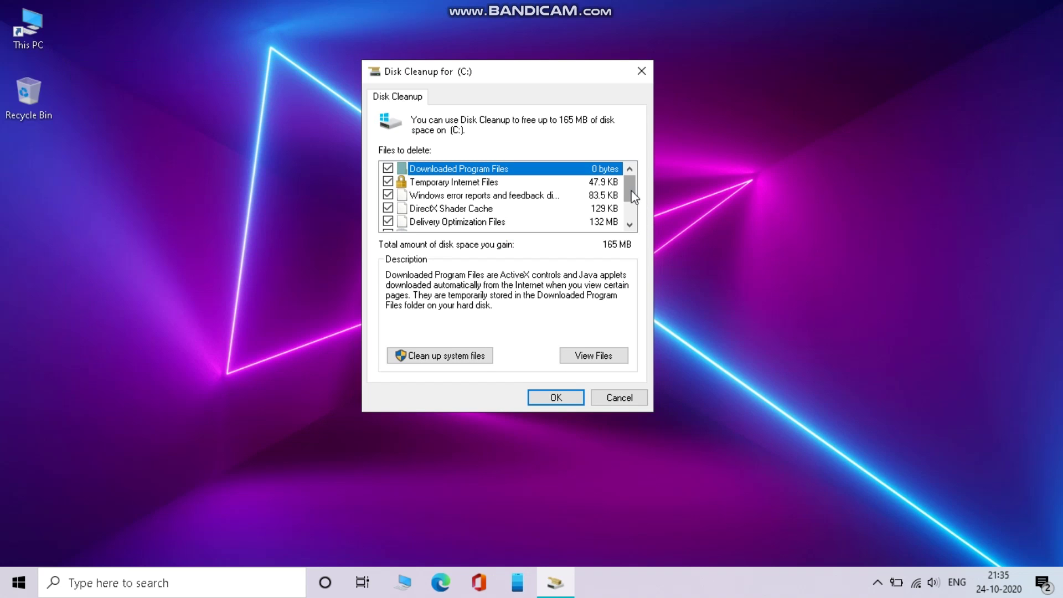
mouse_move(634, 196)
left_mouse_down()
mouse_move(633, 221)
mouse_move(634, 188)
left_mouse_up()
left_click(574, 403)
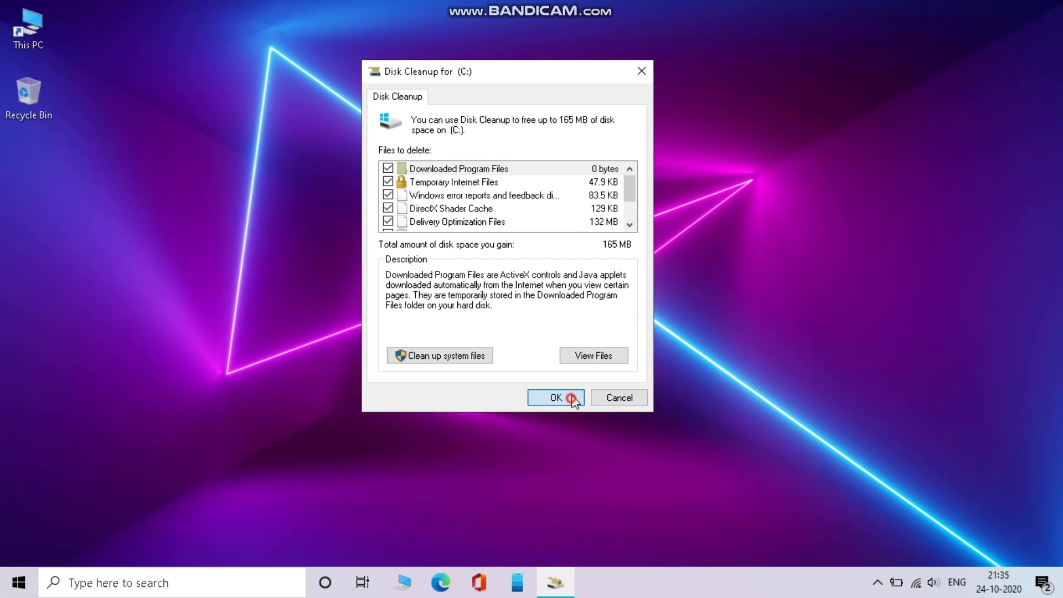
left_click(586, 306)
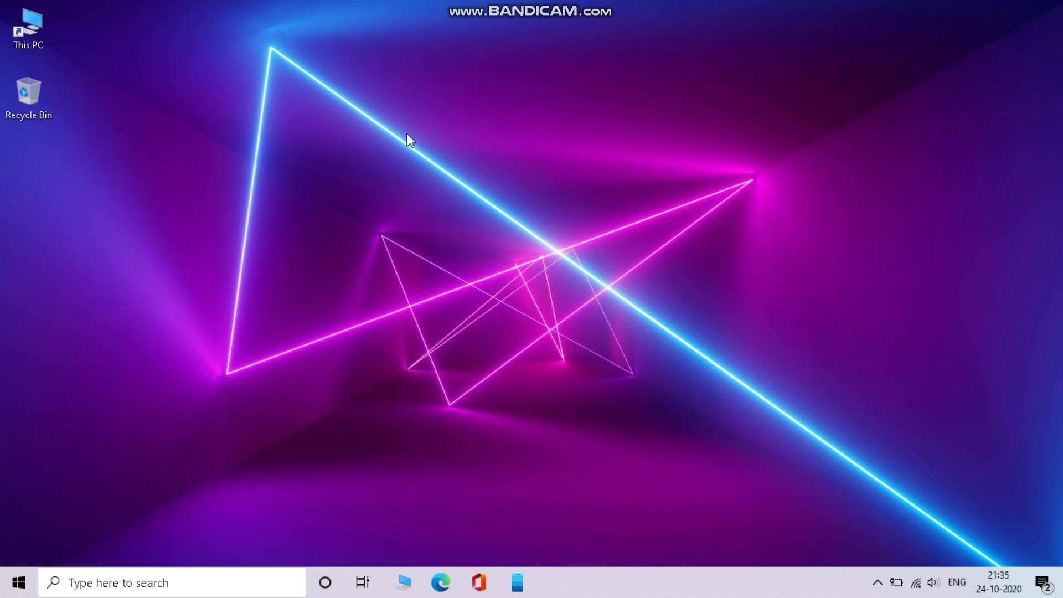
right_click(24, 15)
Start Disk Cleanup on drive C: and rescan including system files
left_click(371, 339)
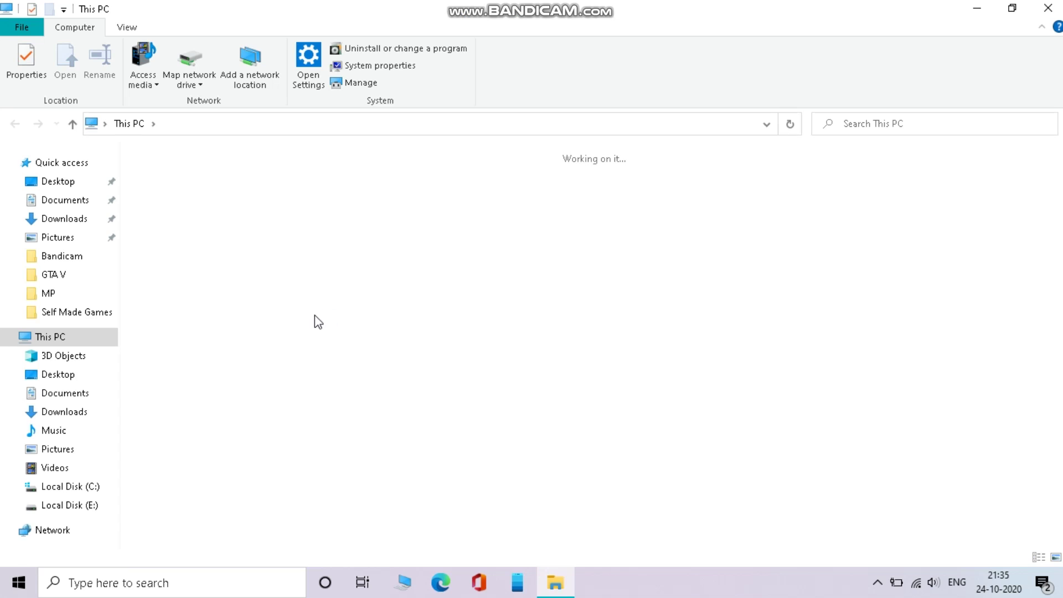
right_click(302, 308)
right_click(323, 304)
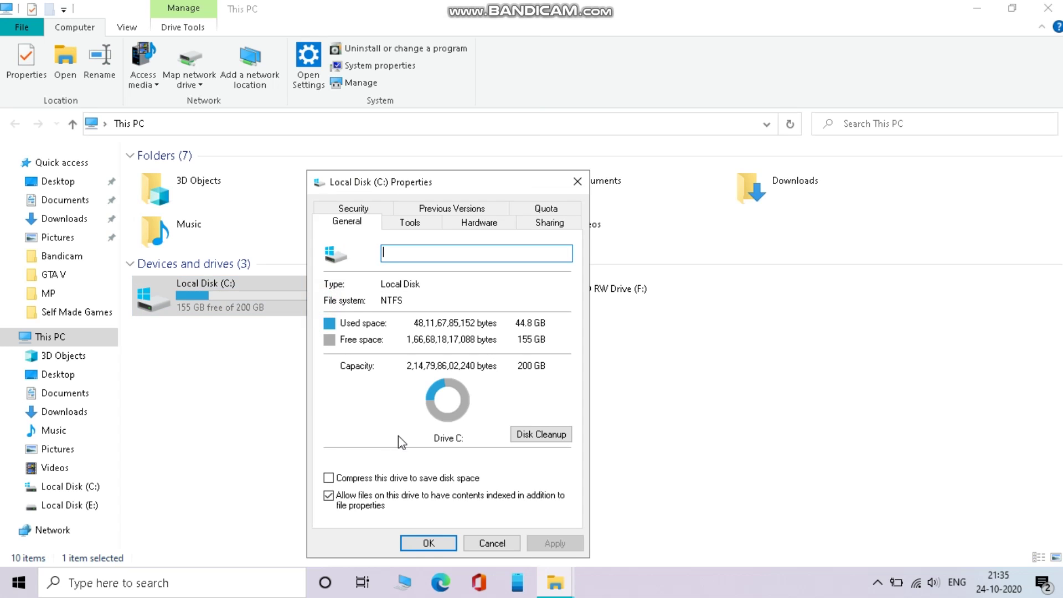
left_click(543, 435)
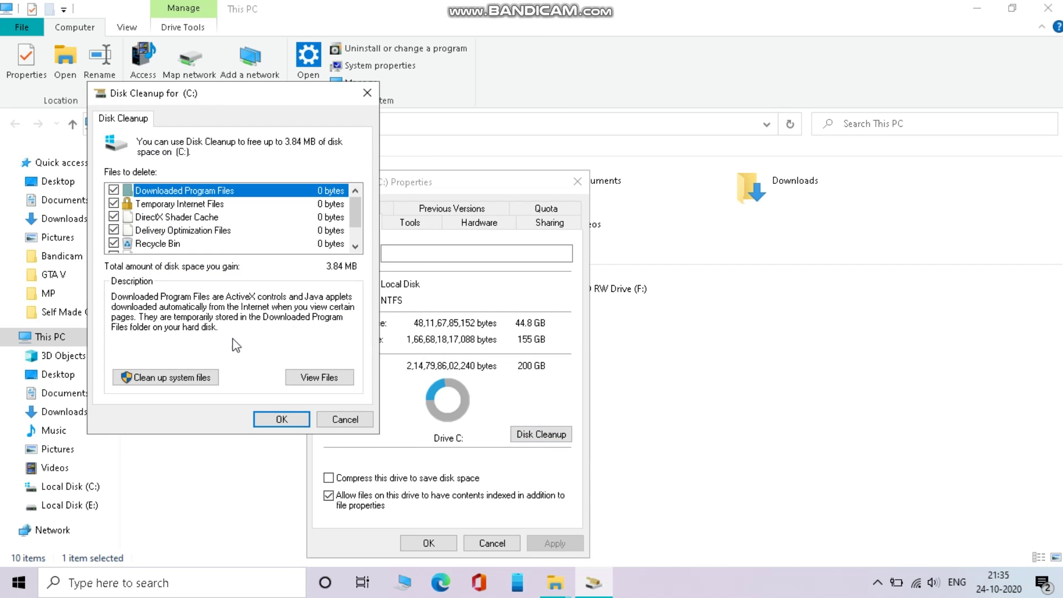
left_click(186, 381)
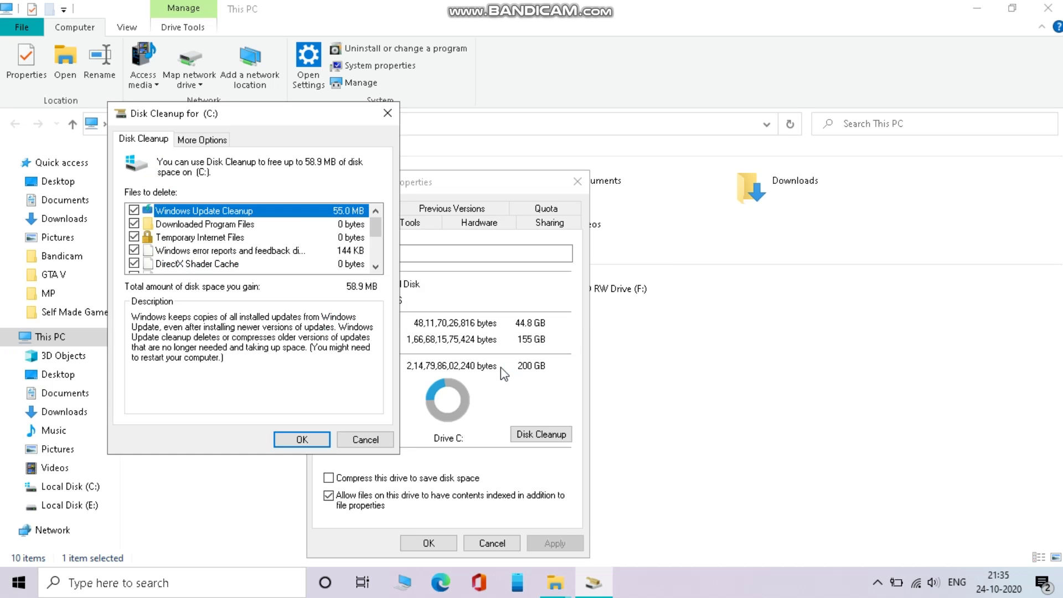
Delete the checked system files, about 58.9 MB, and close the drive windows
left_click_drag(380, 225, 382, 260)
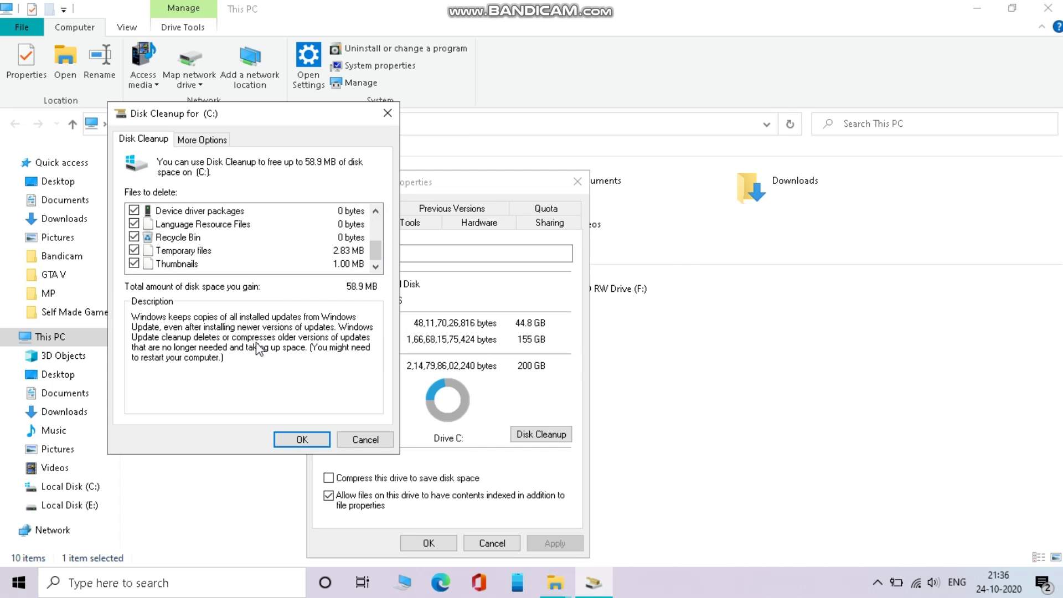
left_click(298, 438)
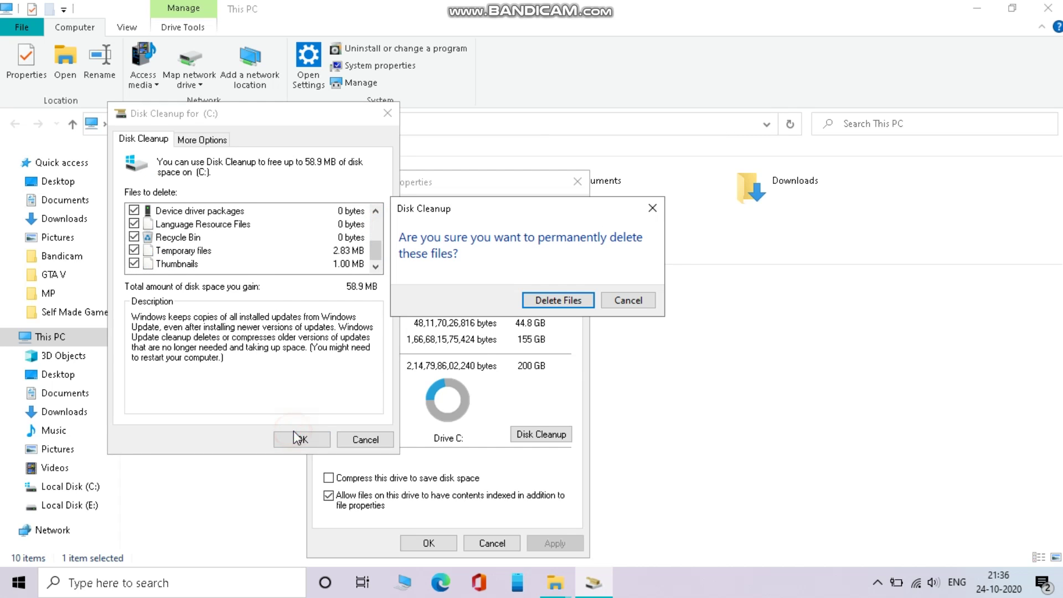
left_click(533, 301)
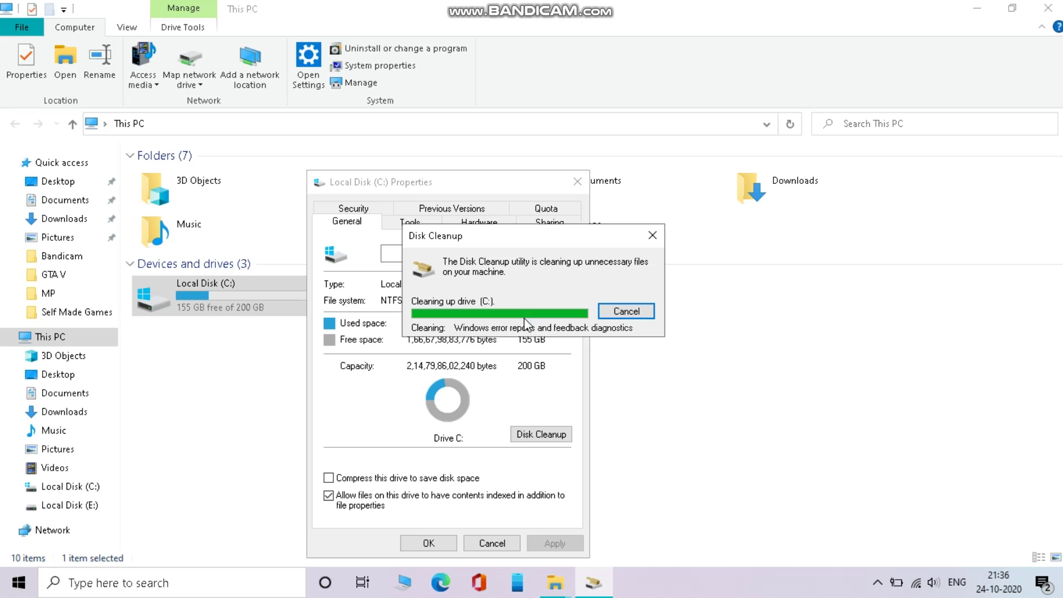
left_click(577, 182)
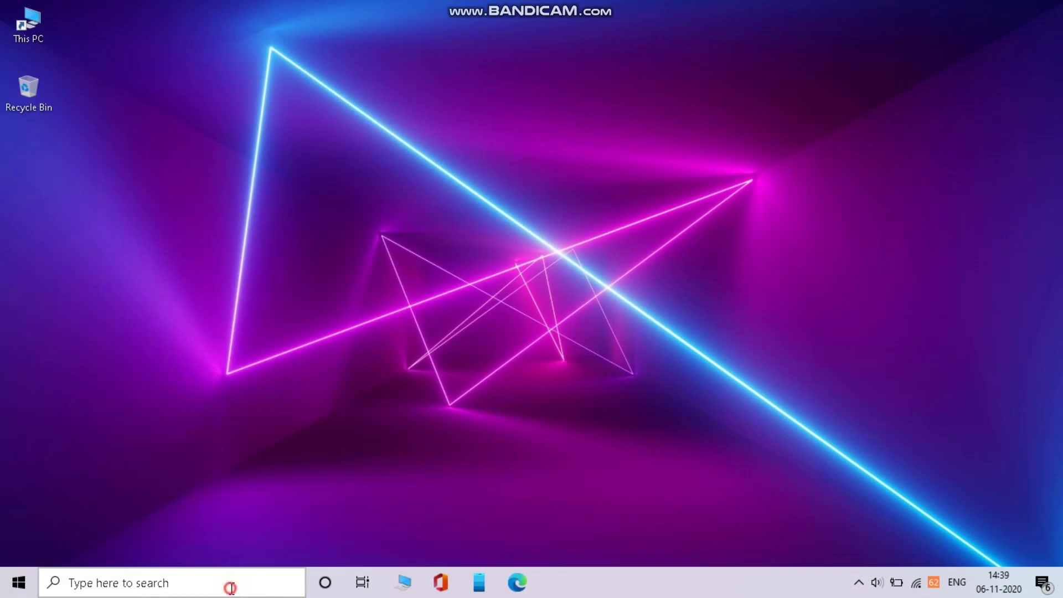
Open Device Manager maximized and expand System devices
left_click(230, 588)
type("device")
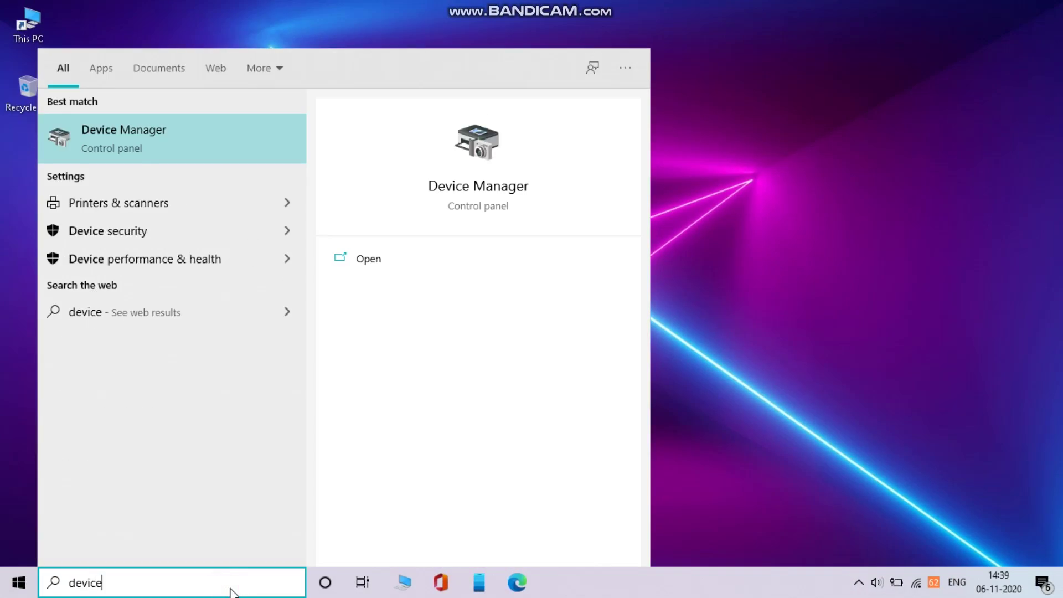
left_click(420, 258)
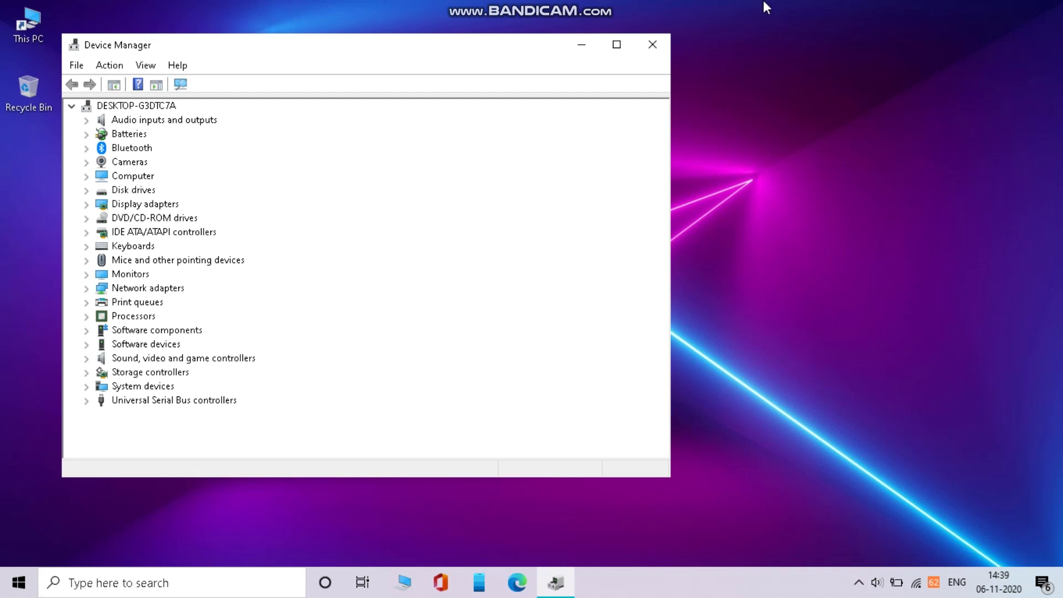
left_click(615, 46)
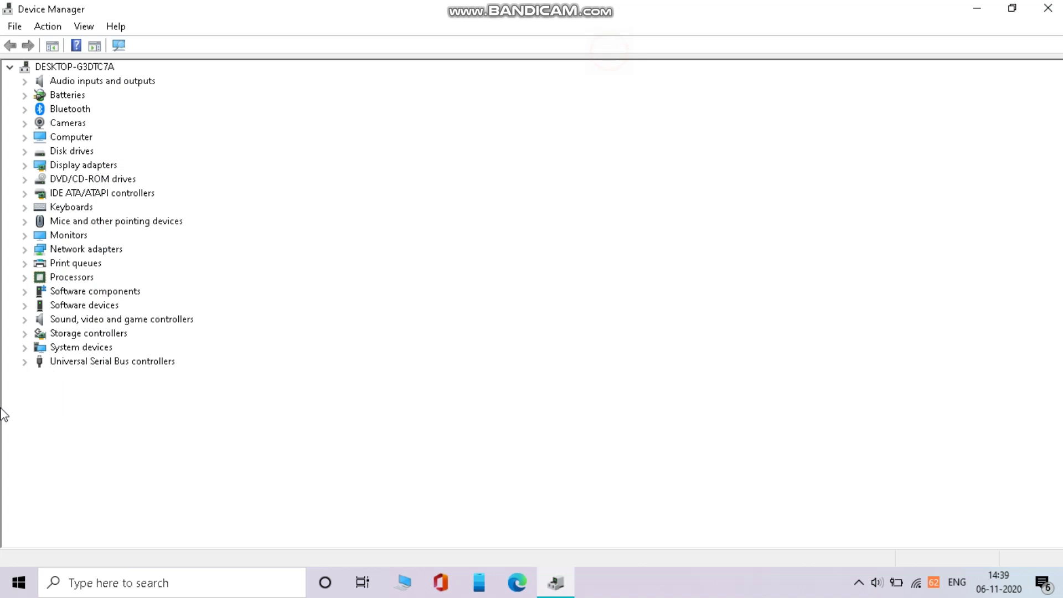
left_click(23, 347)
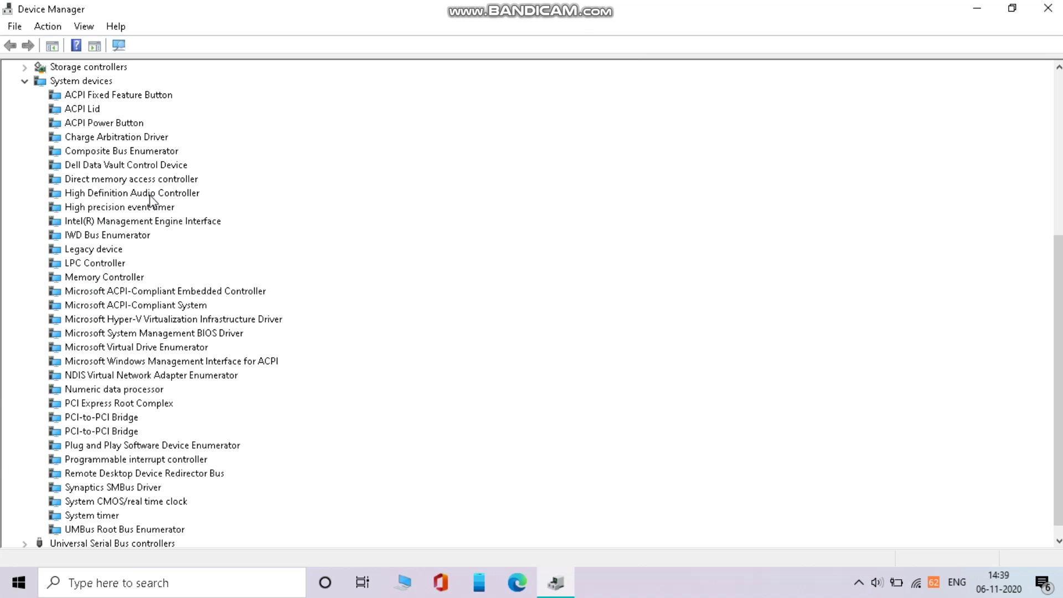
Disable the High precision event timer device and confirm
left_click(127, 209)
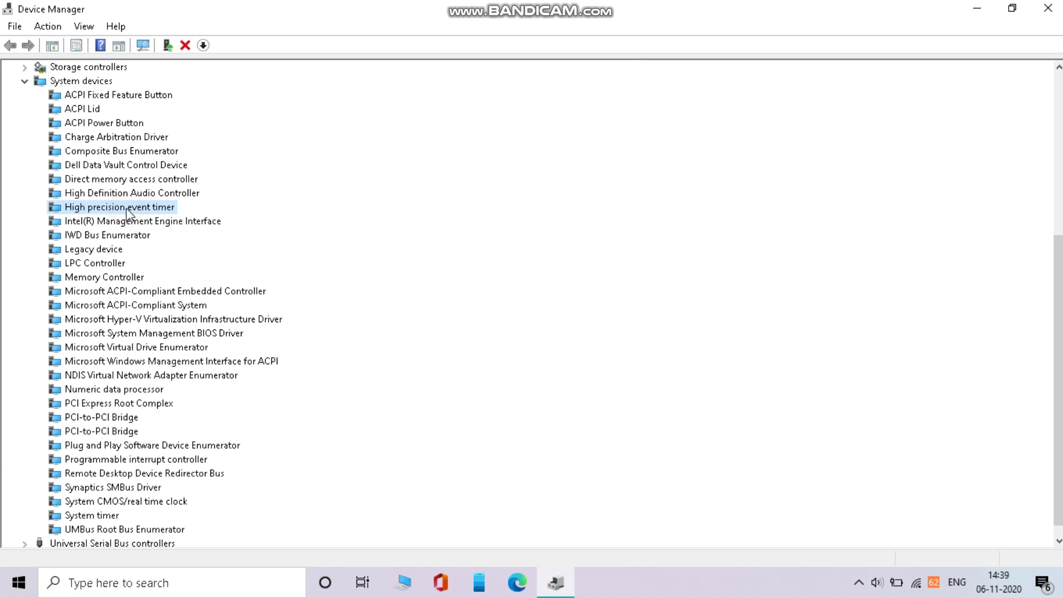
right_click(127, 210)
left_click(147, 232)
left_click(578, 312)
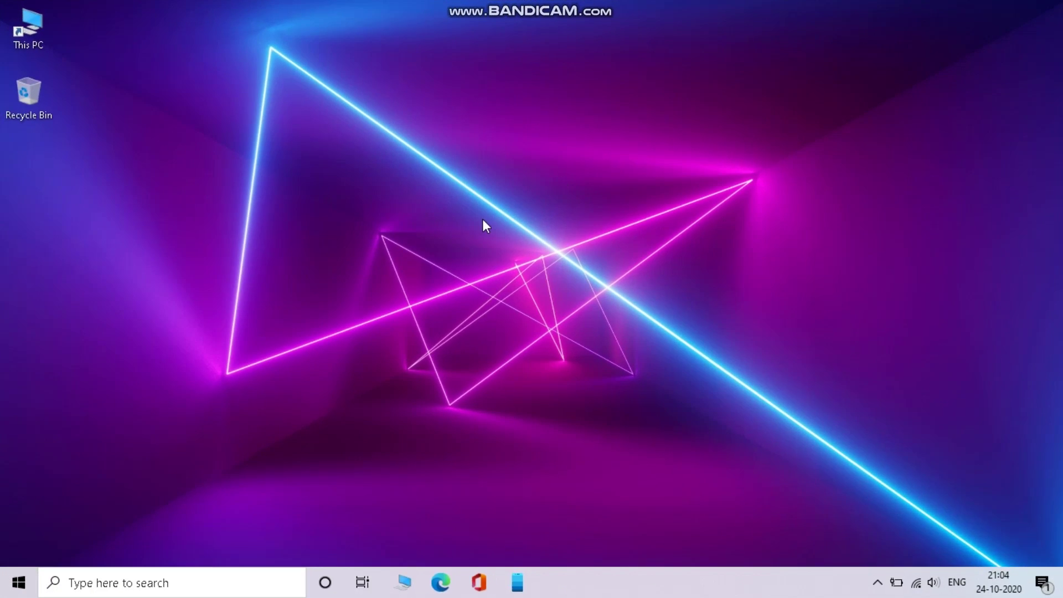
Refresh the desktop and launch msconfig via Run, showing its Boot settings
right_click(483, 218)
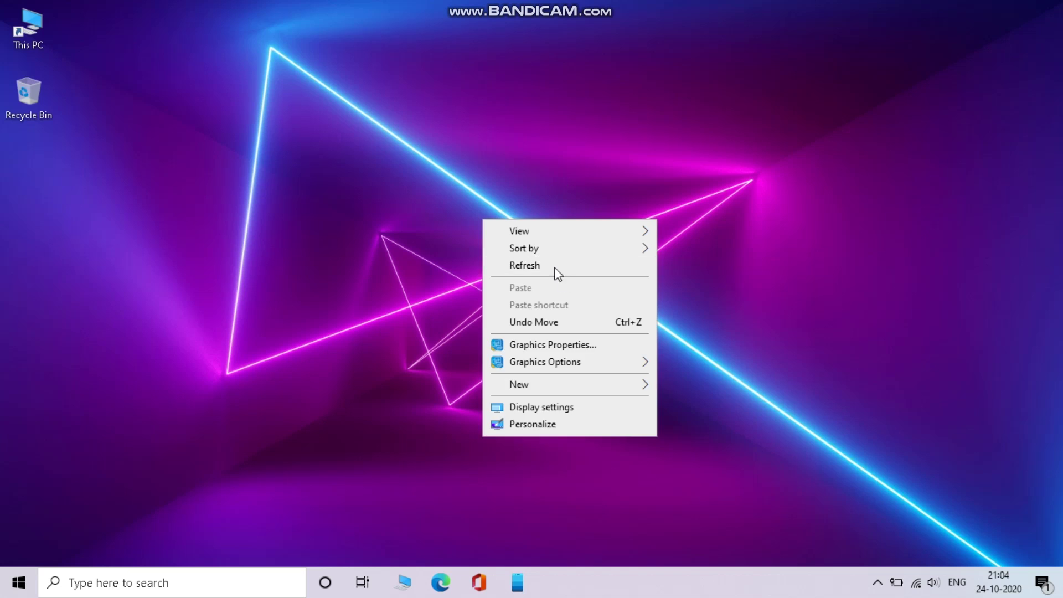
left_click(550, 264)
key("super+r")
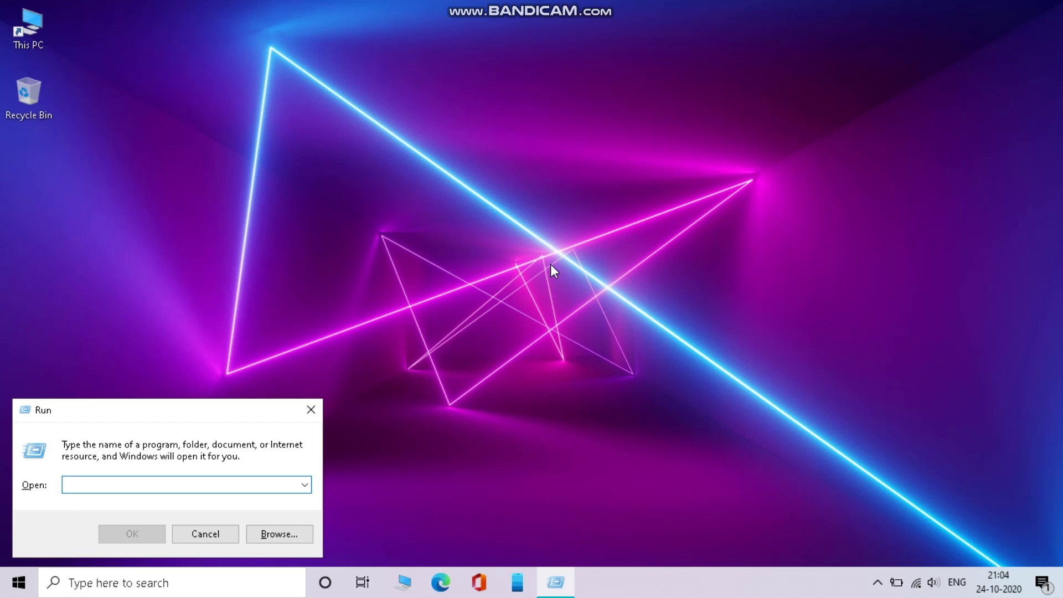
type("msc")
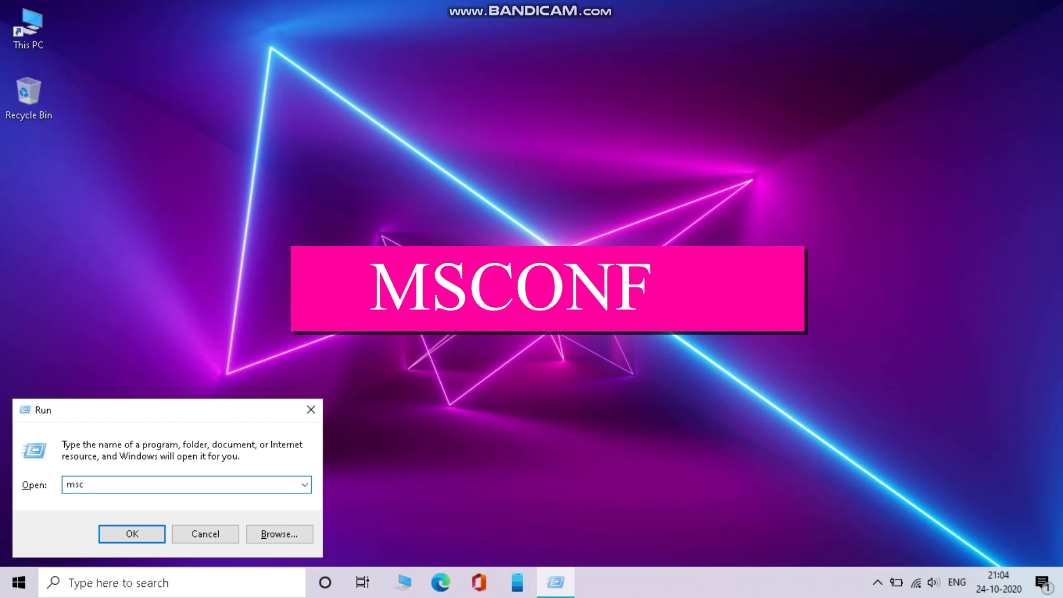
type("onfig")
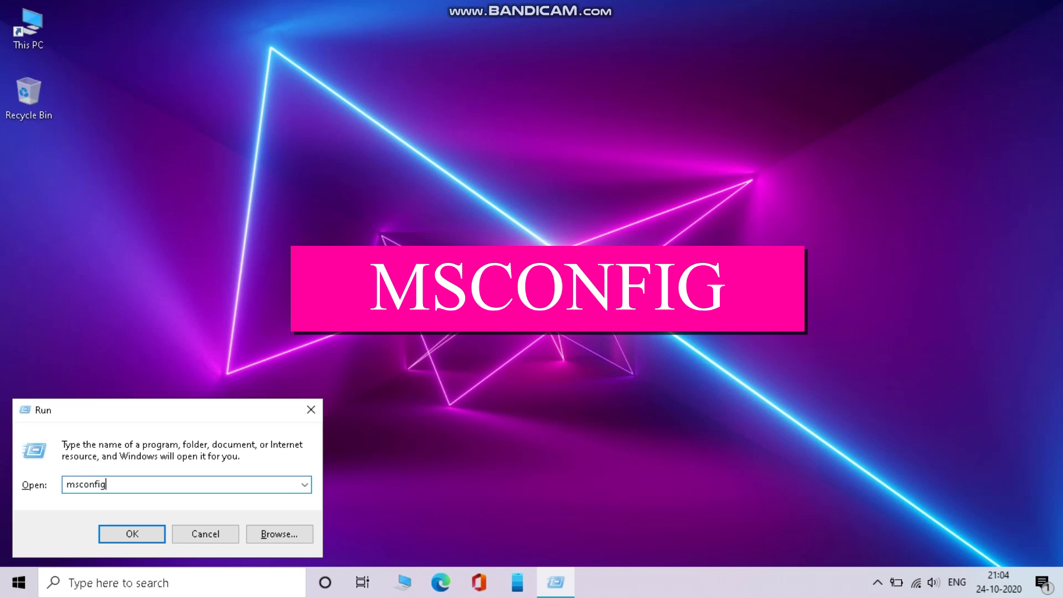
key("Return")
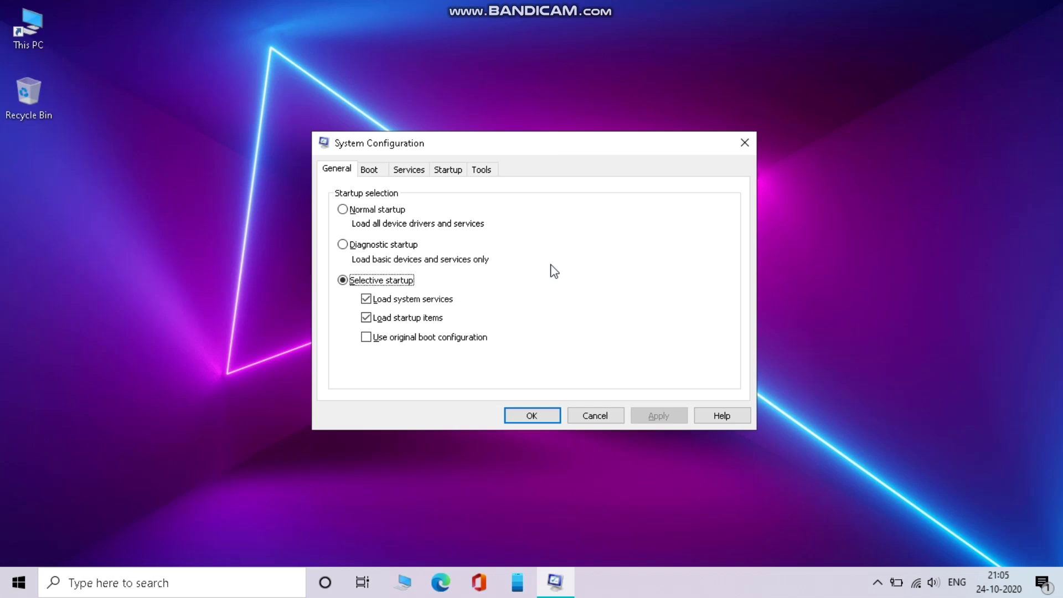
left_click_drag(559, 148, 562, 134)
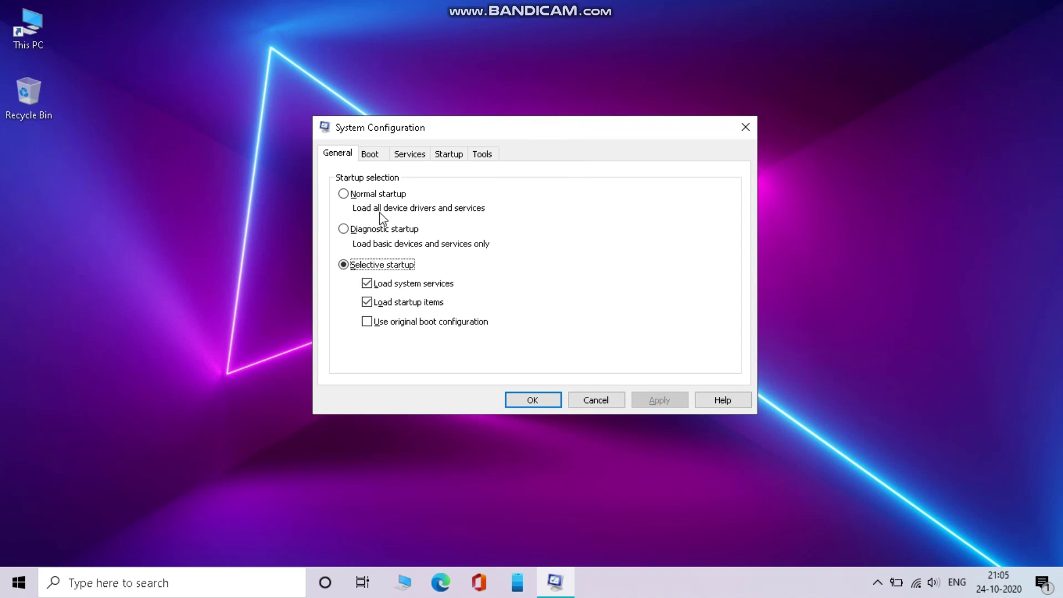
left_click(369, 154)
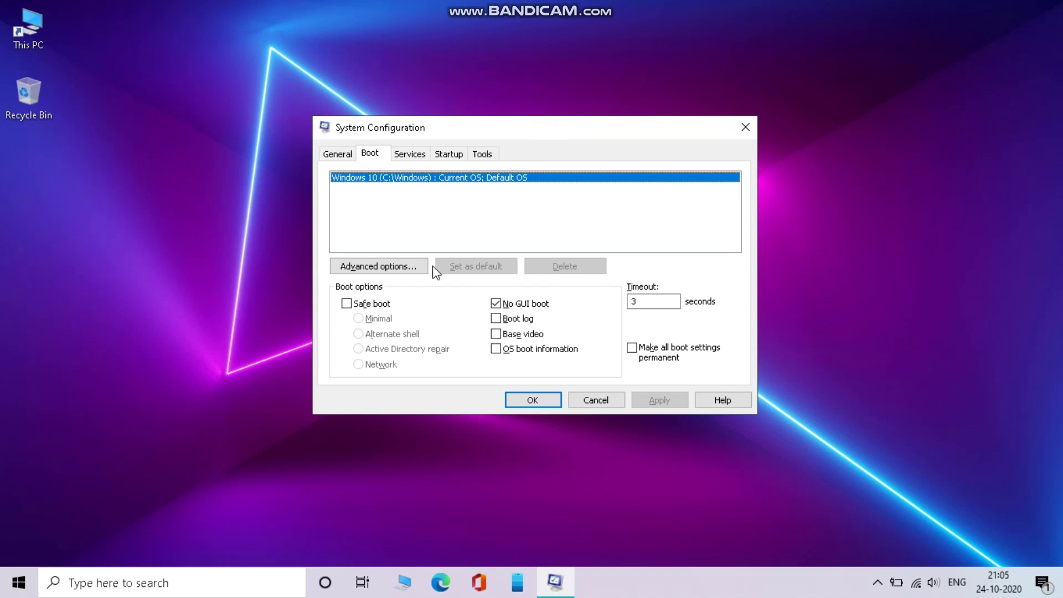
In Advanced boot options, set 2 processors and 6144 MB maximum memory
left_click(417, 267)
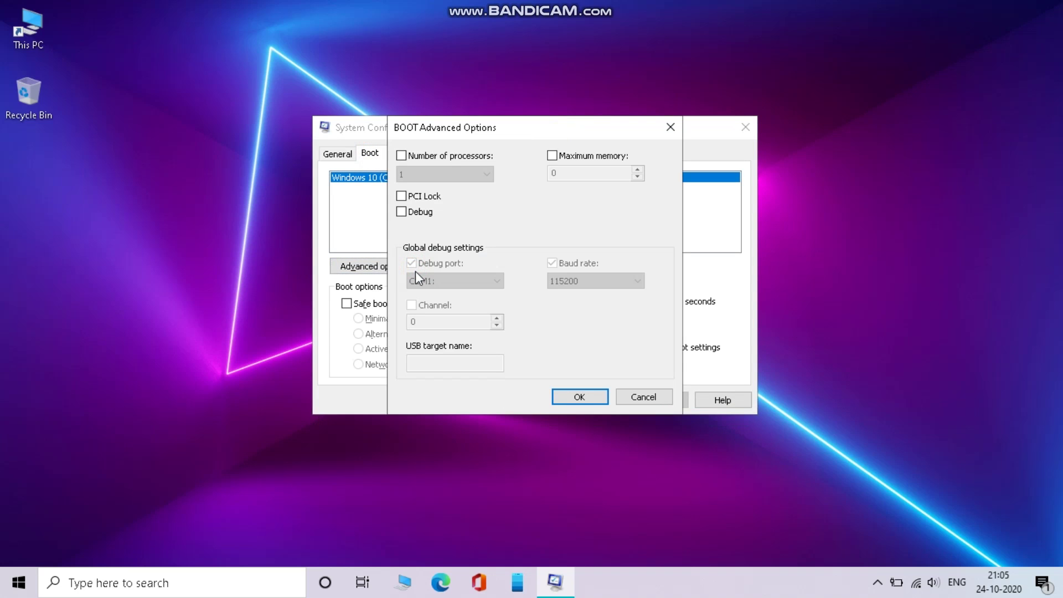
left_click(478, 159)
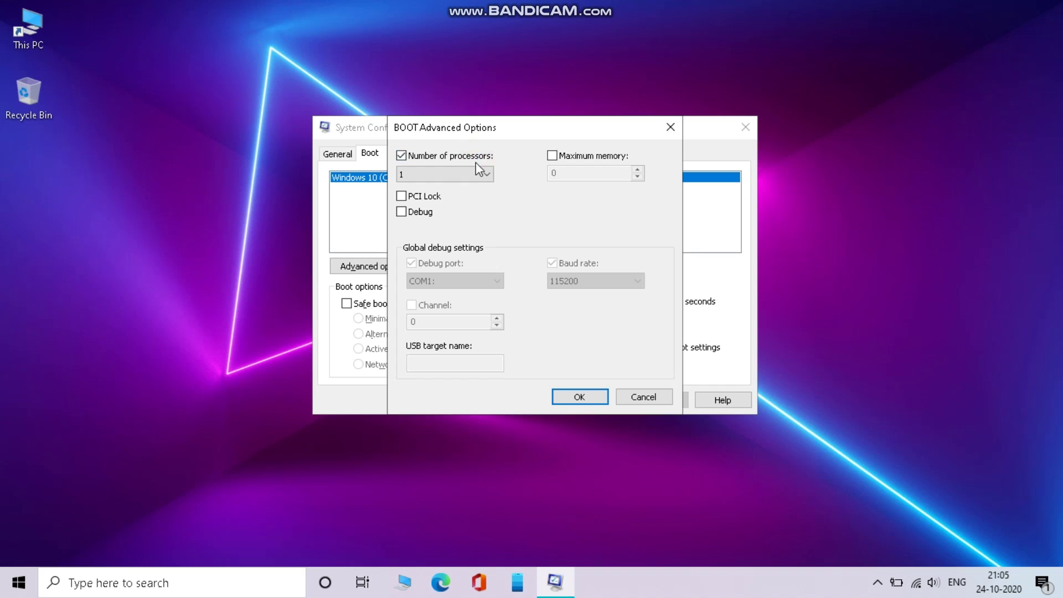
left_click(478, 174)
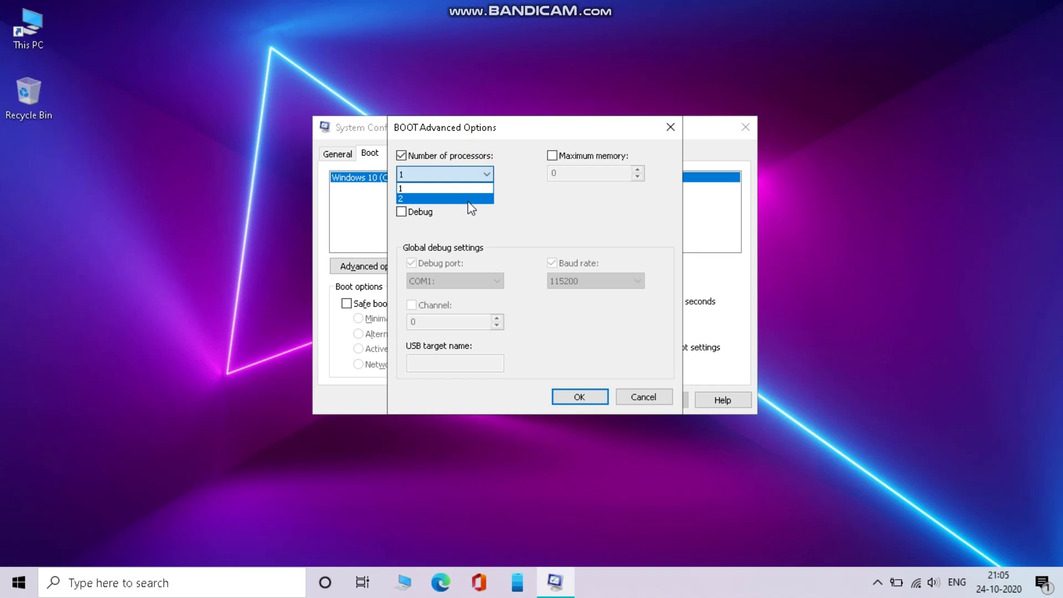
left_click(472, 200)
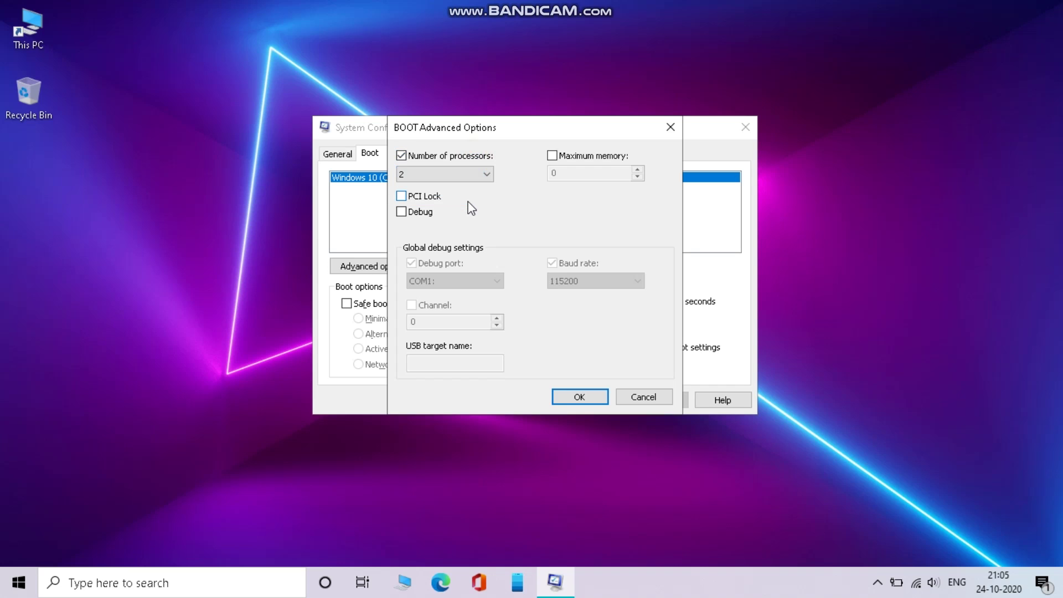
left_click(562, 157)
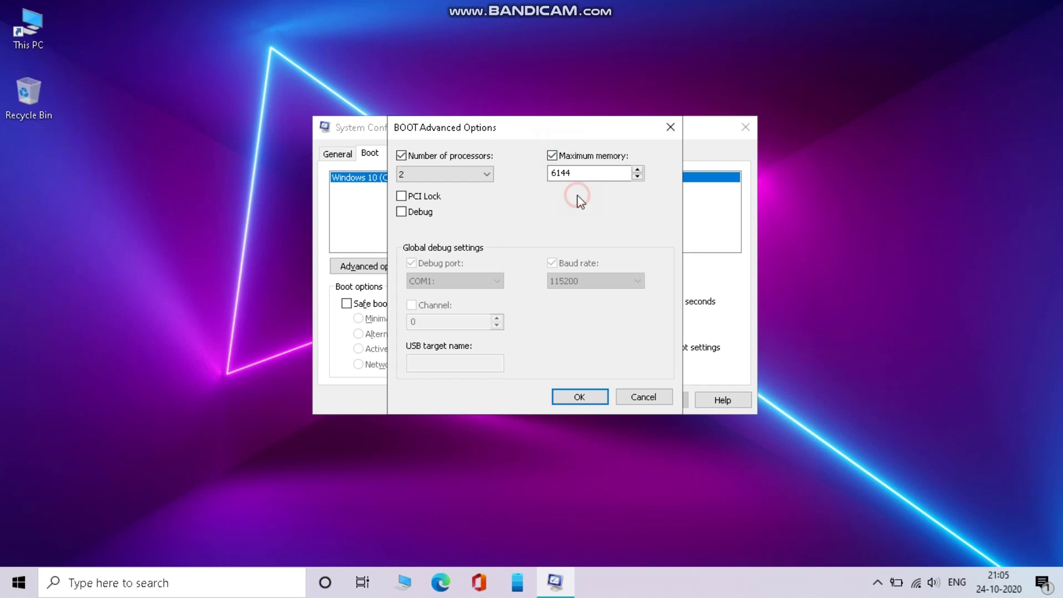
Apply the boot settings, exit without restarting, and refresh the desktop
left_click(572, 396)
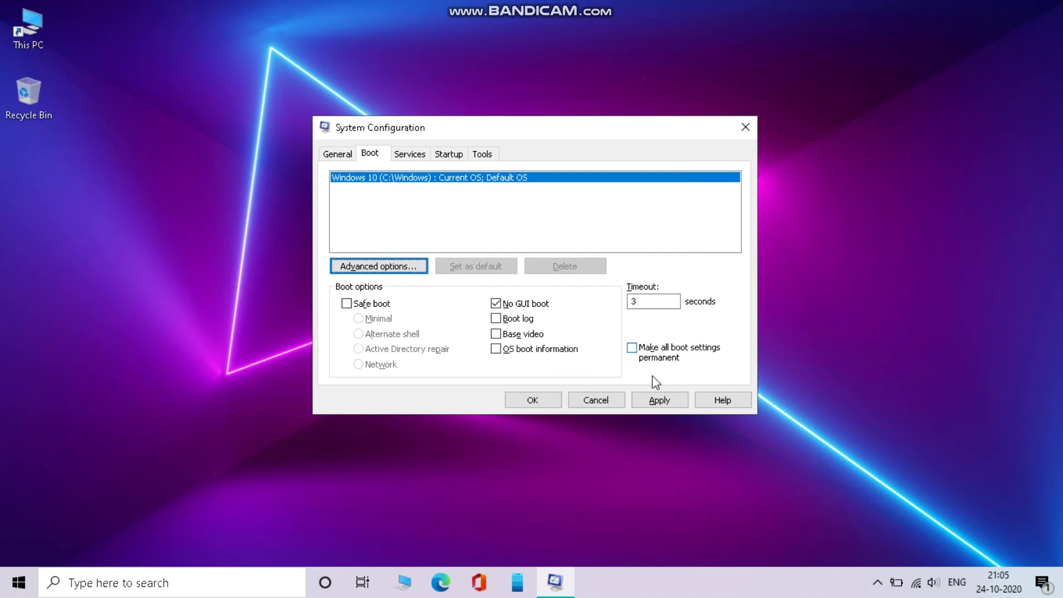
left_click(656, 396)
left_click(547, 397)
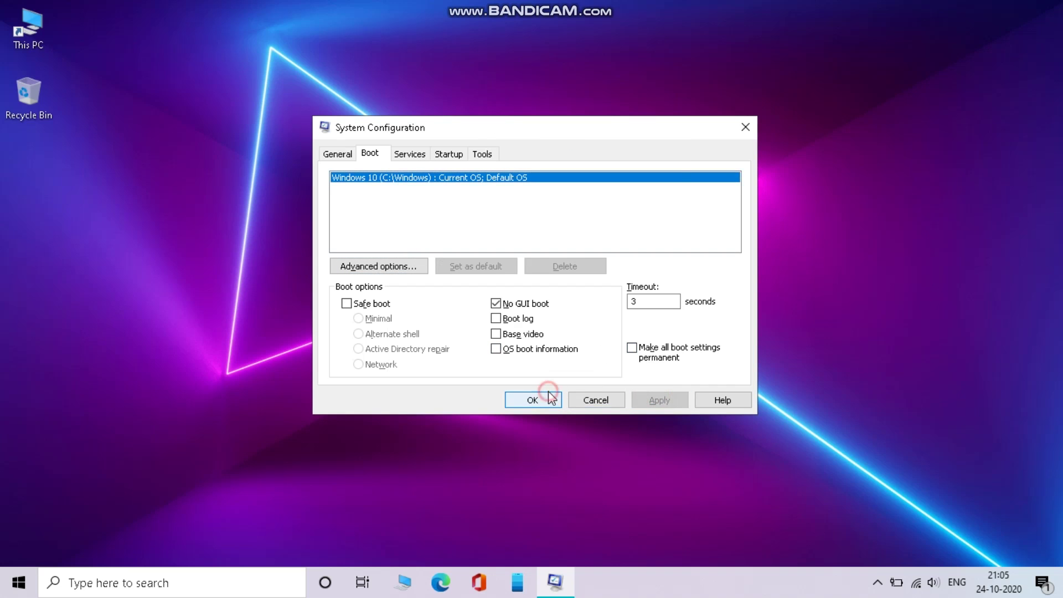
left_click(594, 325)
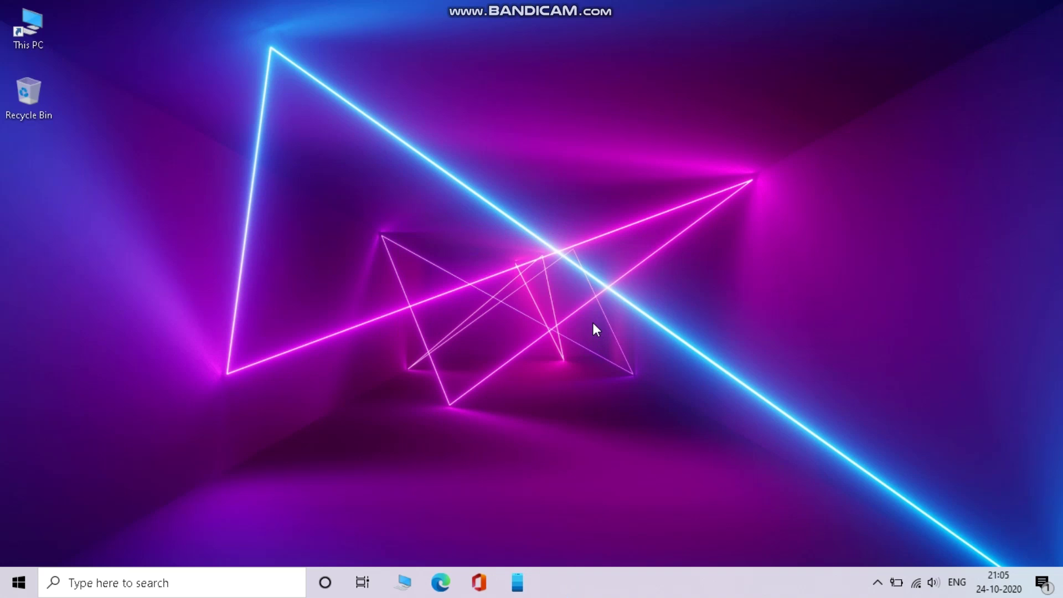
right_click(548, 185)
left_click(572, 231)
Launch Task Manager from the taskbar's context menu
right_click(732, 595)
left_click(789, 523)
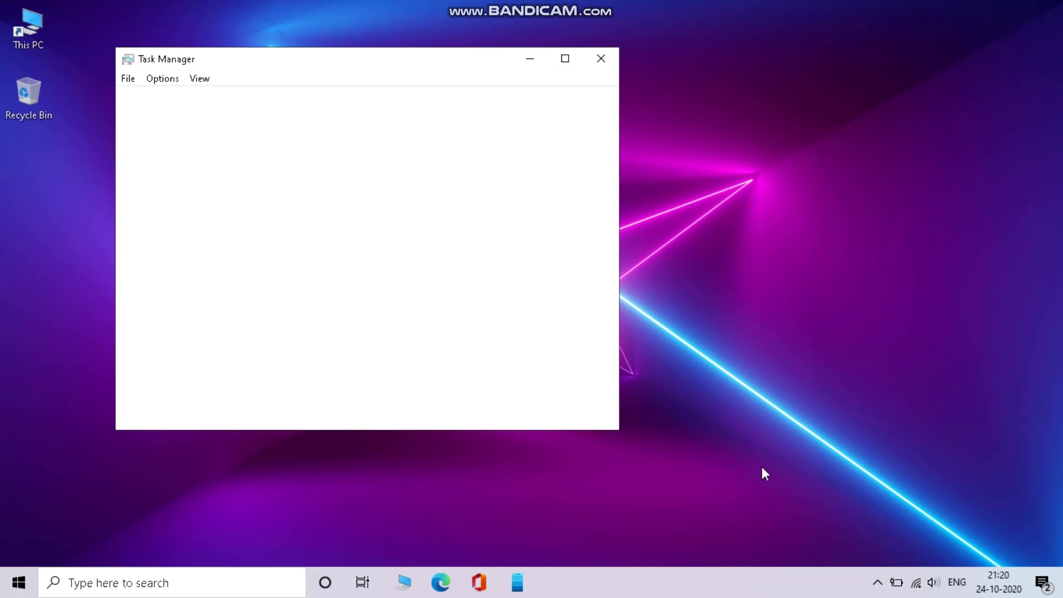
Disable EpicGamesLauncher, both Intel entries and Microsoft To Do as startup apps
left_click(565, 58)
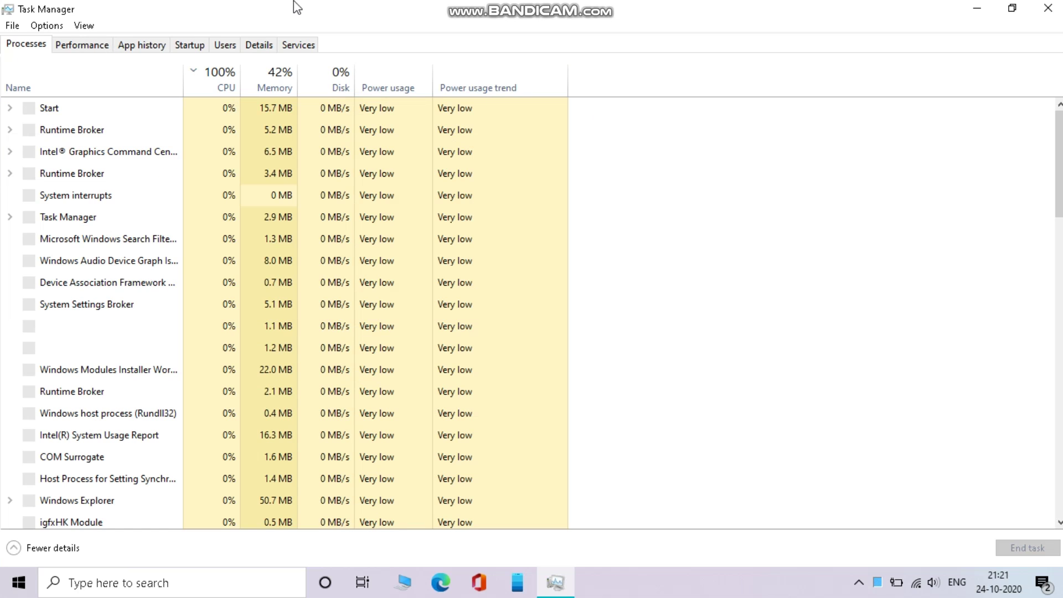
left_click(197, 46)
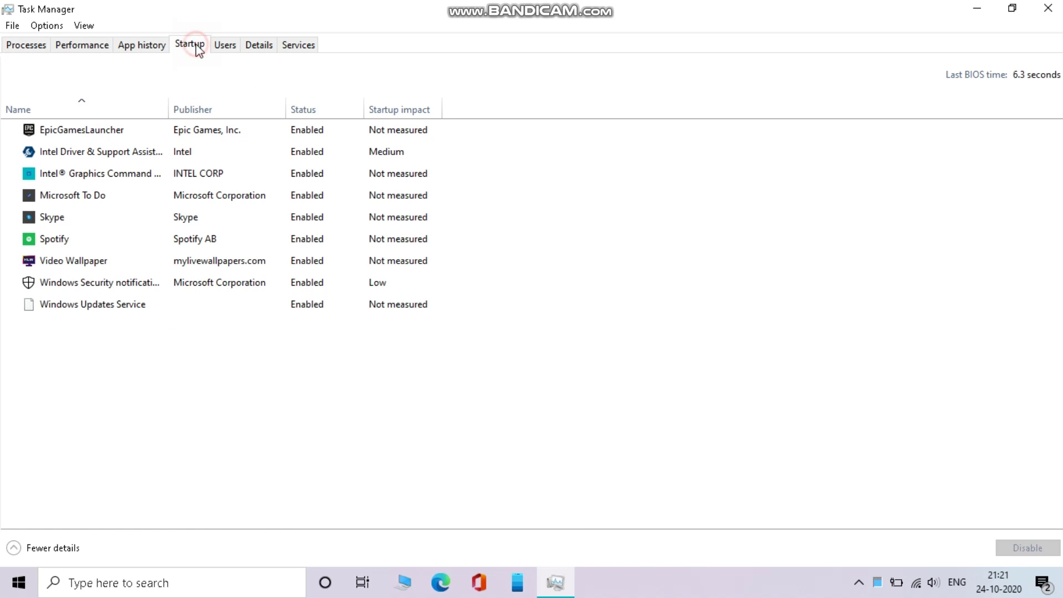
right_click(278, 136)
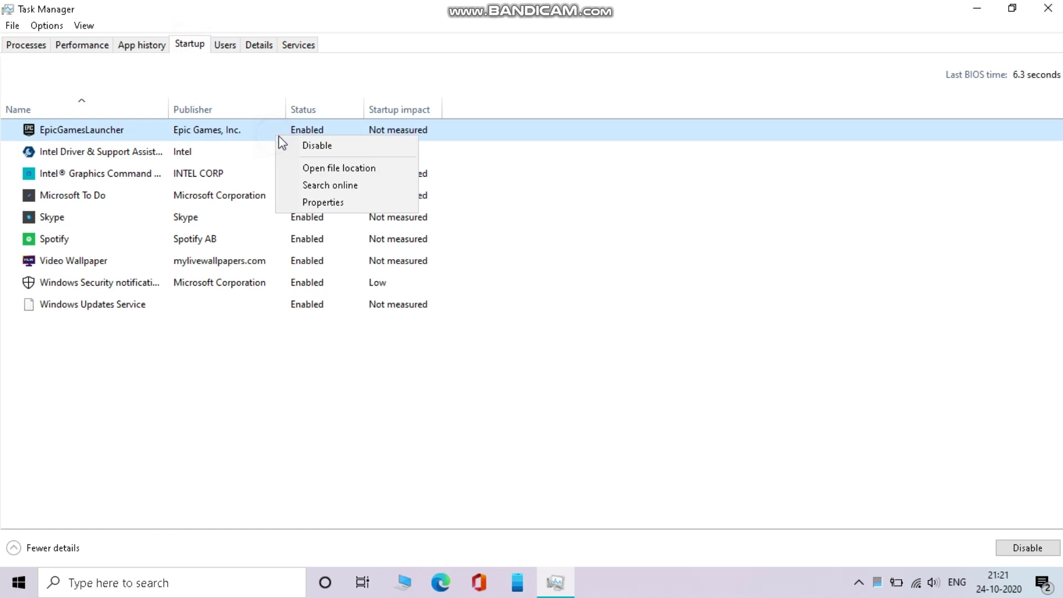
left_click(288, 144)
right_click(286, 152)
left_click(292, 158)
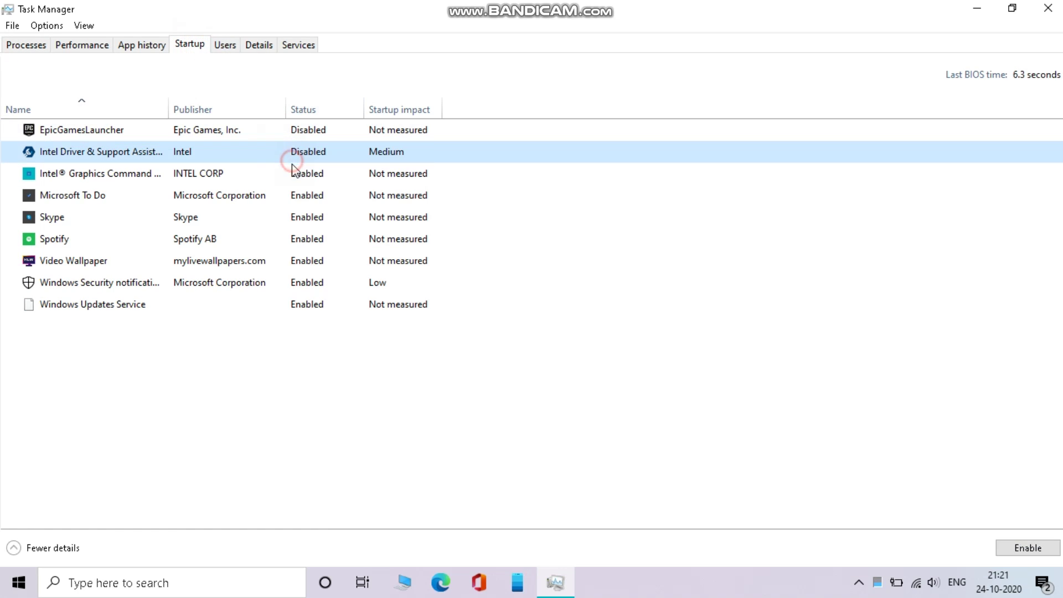
right_click(296, 173)
left_click(309, 185)
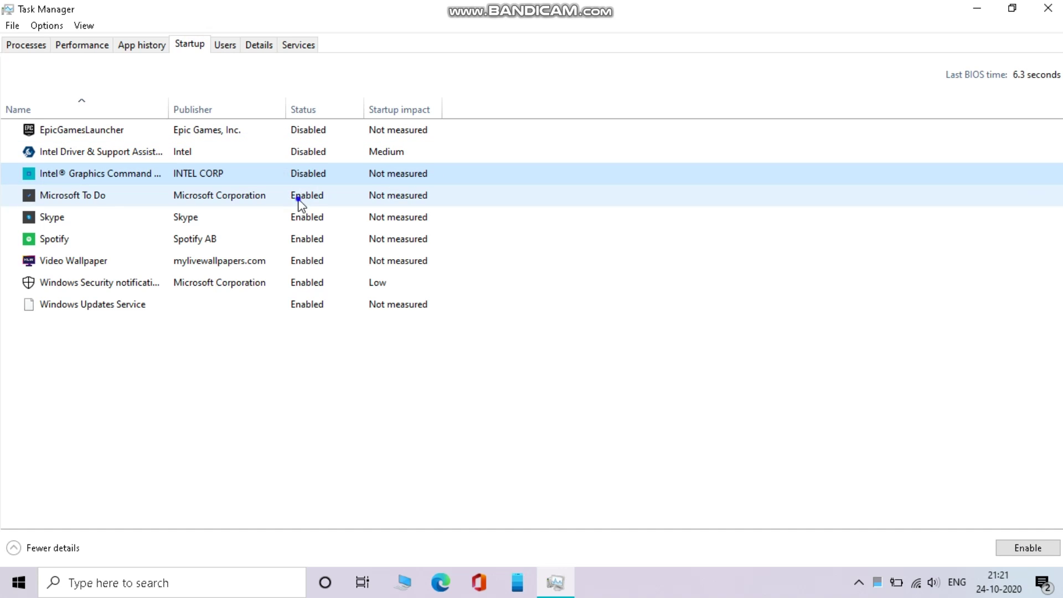
right_click(303, 201)
left_click(313, 205)
Disable Skype, Spotify, Video Wallpaper and Windows Updates Service at startup, then close Task Manager
right_click(300, 222)
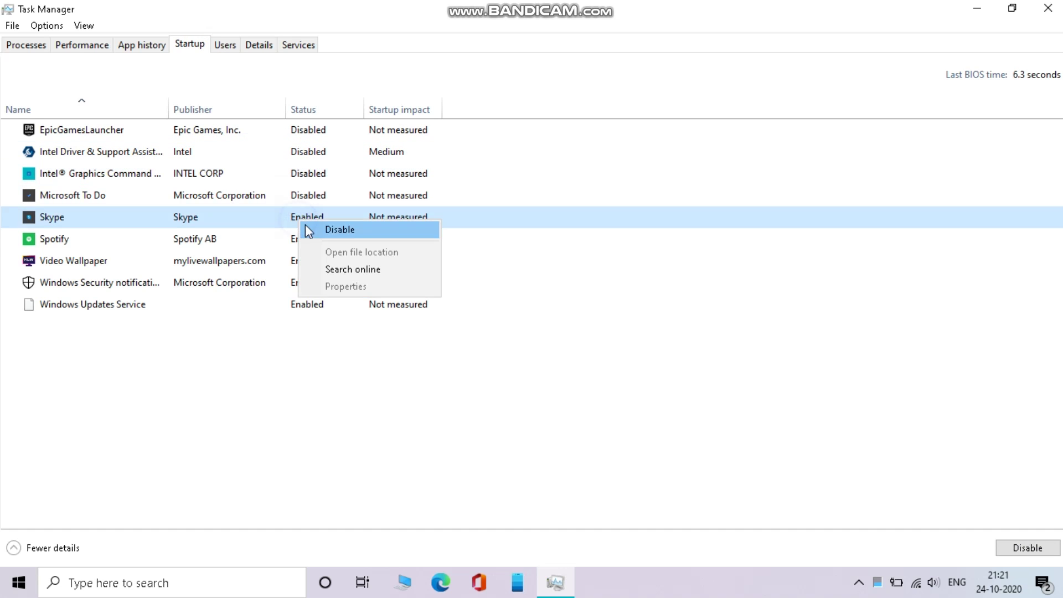
left_click(310, 228)
right_click(309, 242)
left_click(318, 249)
right_click(308, 263)
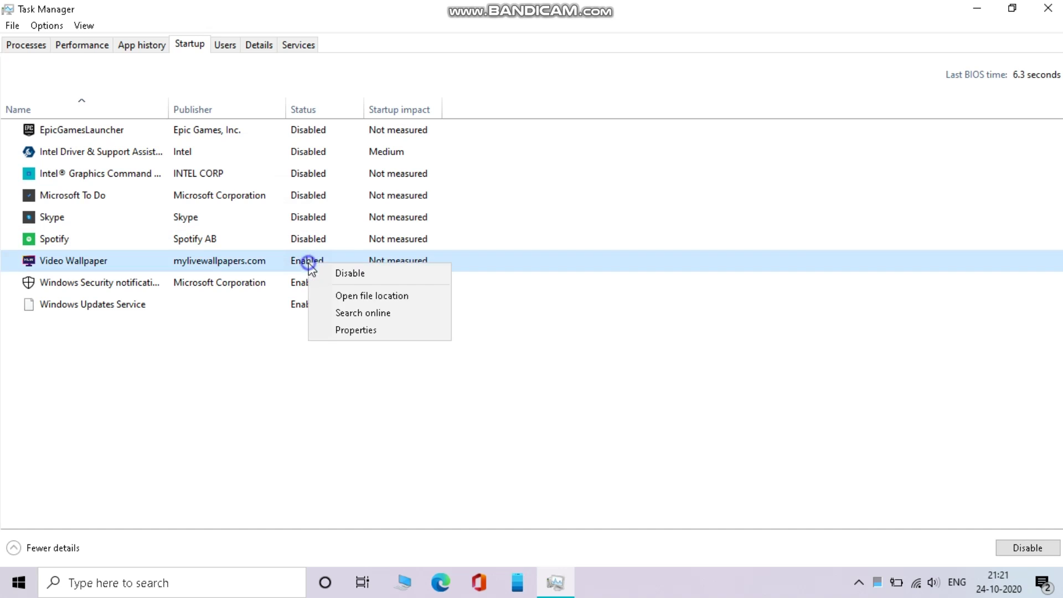
left_click(316, 270)
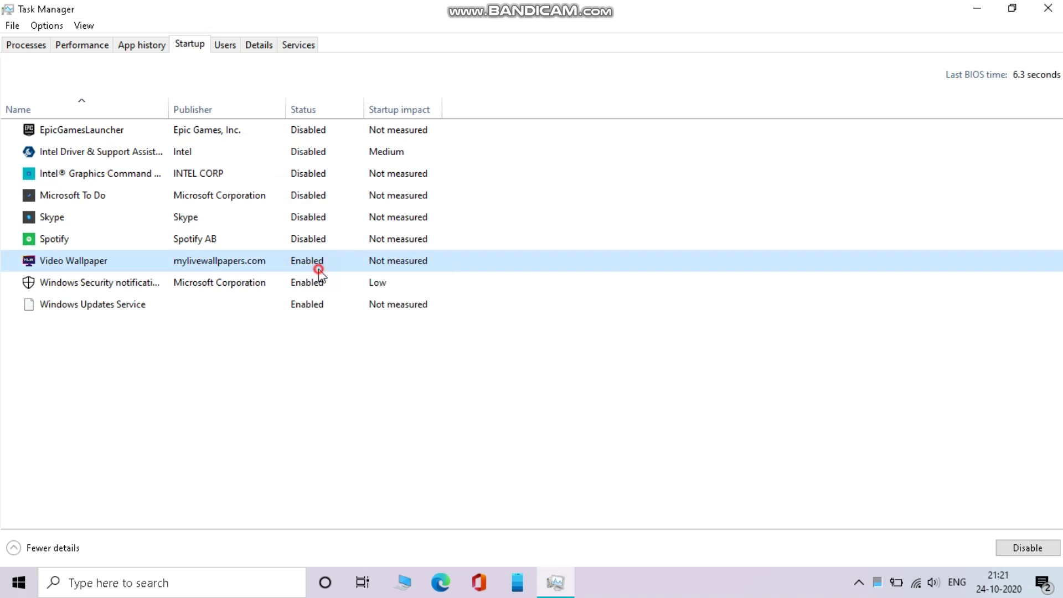
left_click(222, 278)
right_click(171, 305)
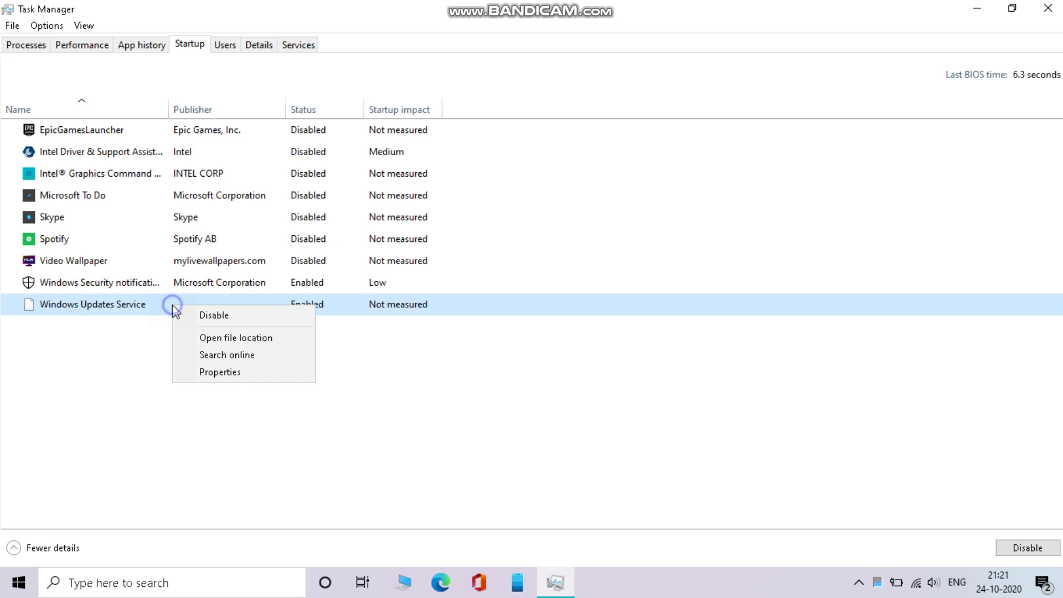
left_click(201, 313)
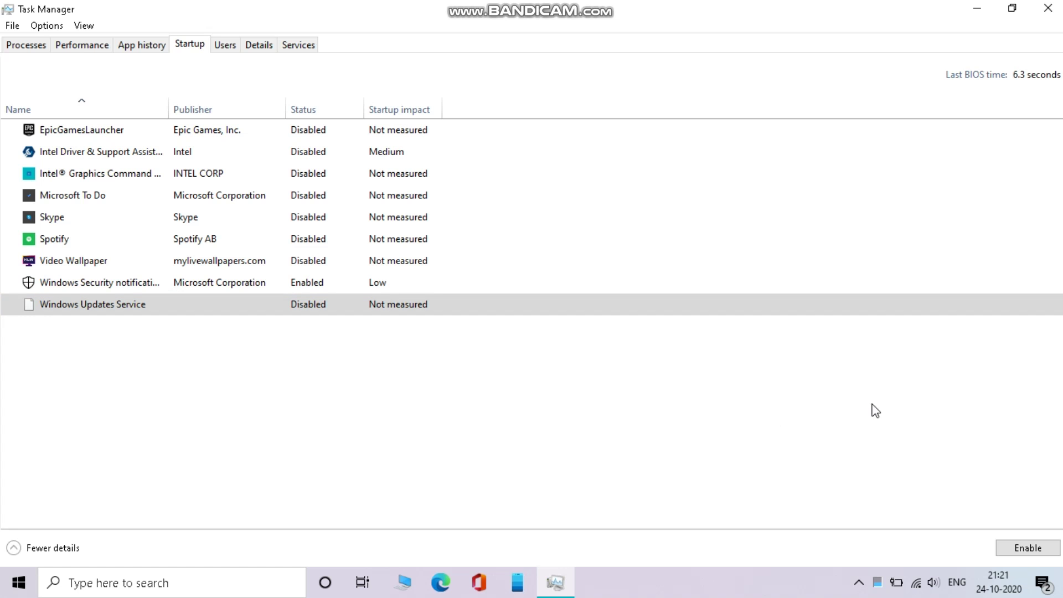
left_click(1048, 8)
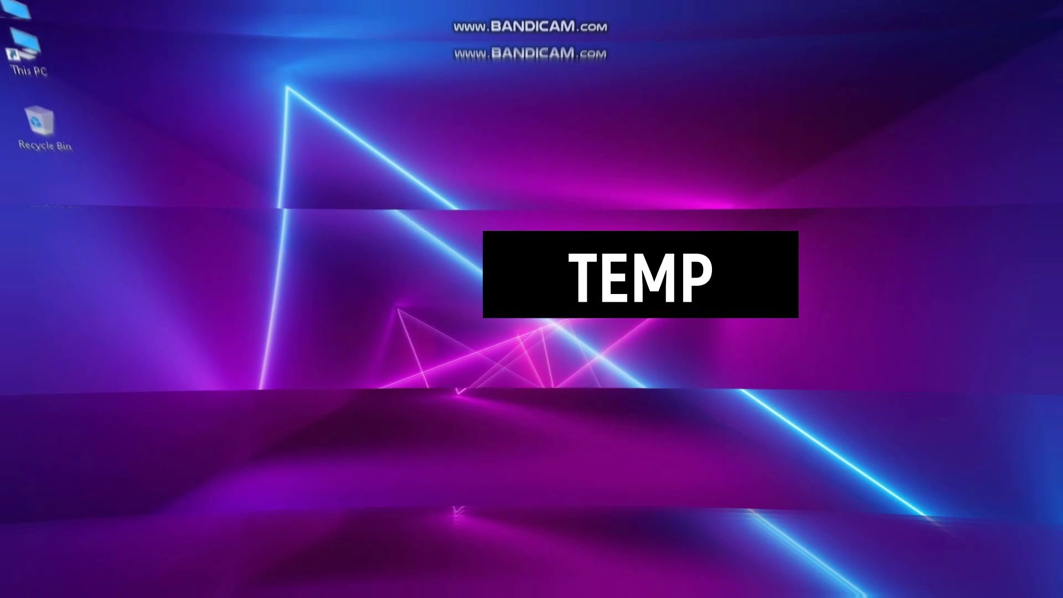
Open the Windows temp folder via Run and select all its items
key("super+r")
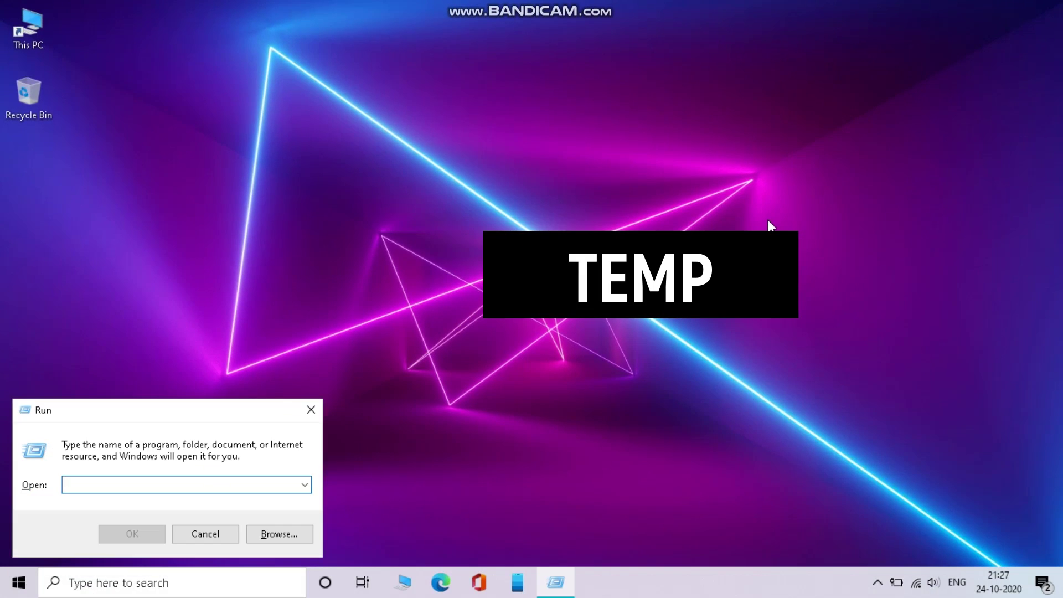
type("temp")
key("Return")
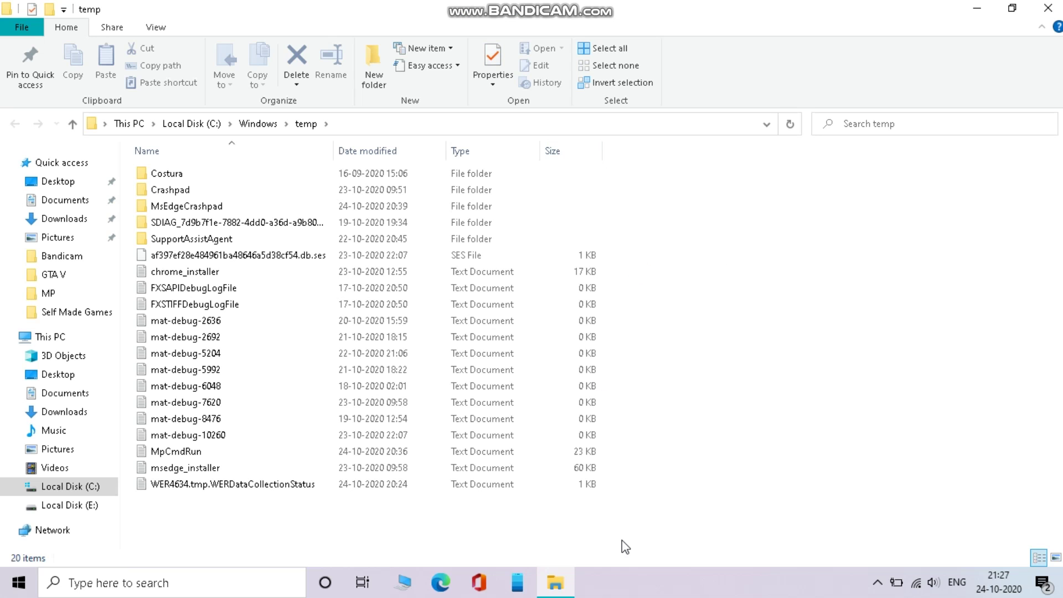
left_click_drag(614, 541, 584, 166)
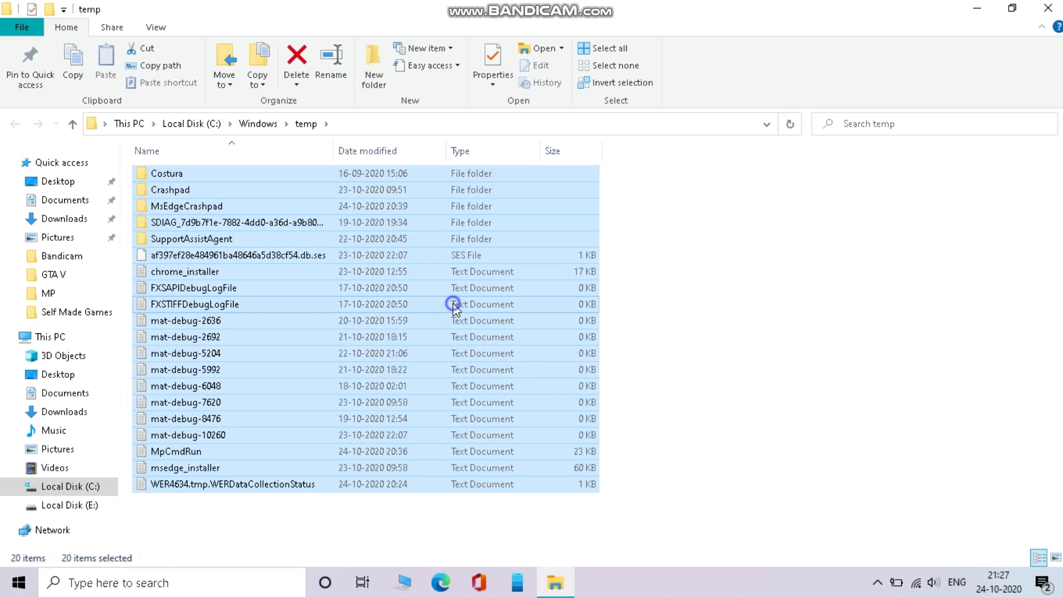
Delete the selected temp items, skipping all in-use files, and close the folder
right_click(452, 304)
left_click(493, 485)
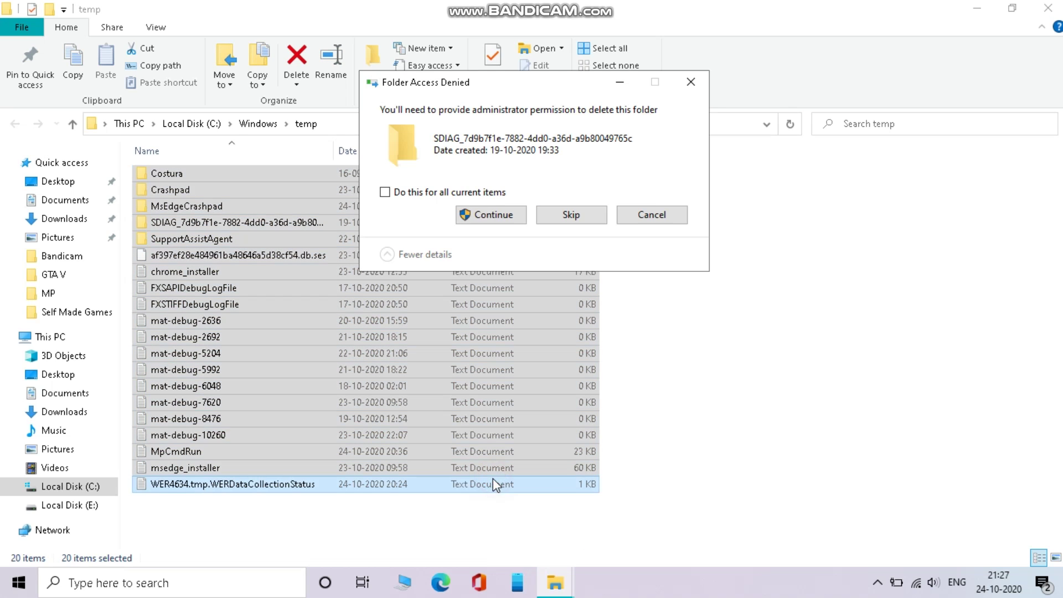
left_click(472, 211)
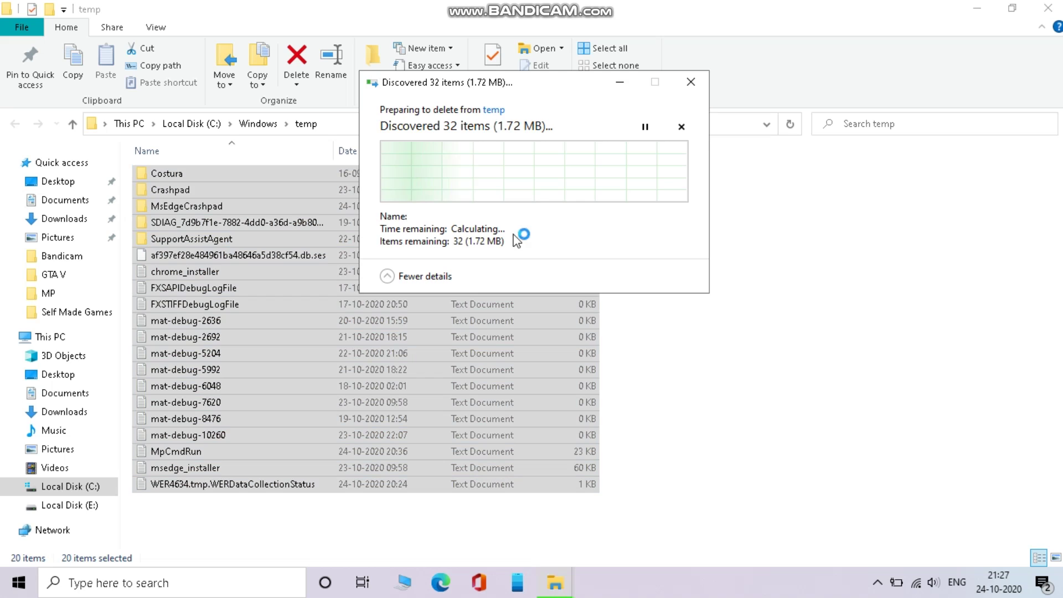
left_click(480, 260)
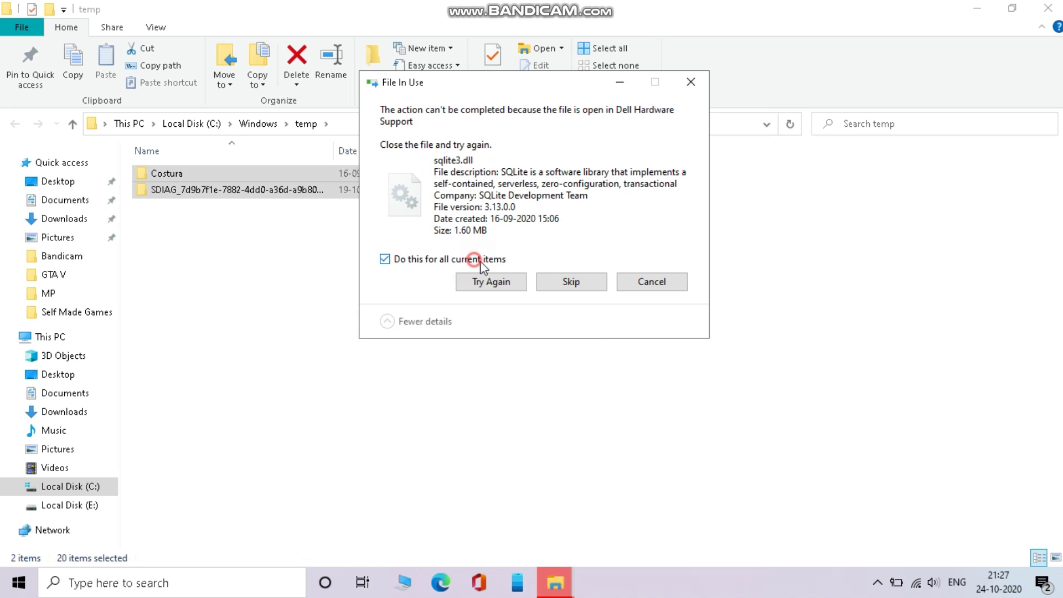
left_click(560, 285)
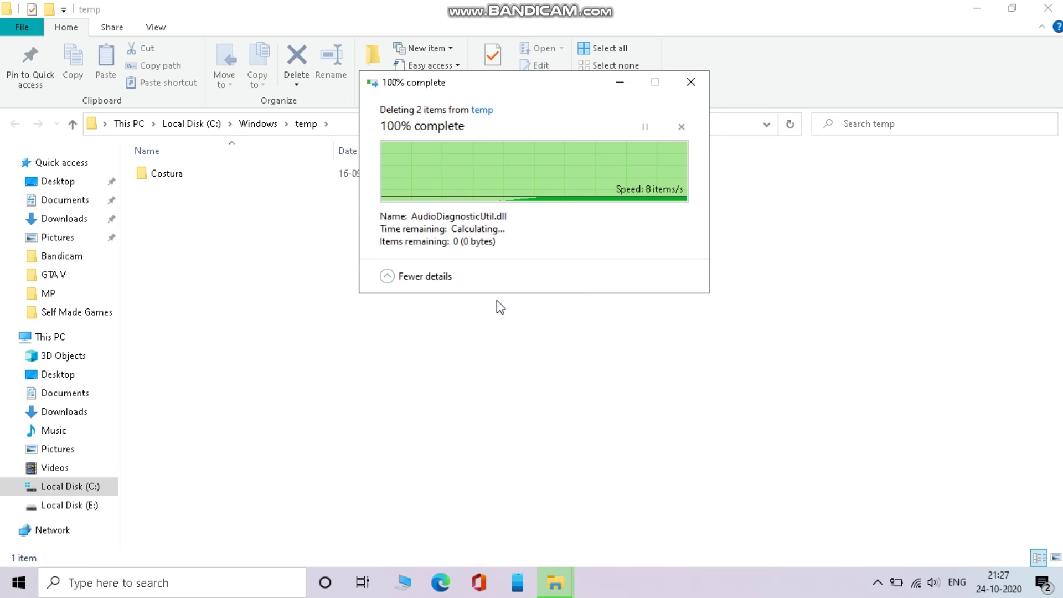
left_click(1048, 7)
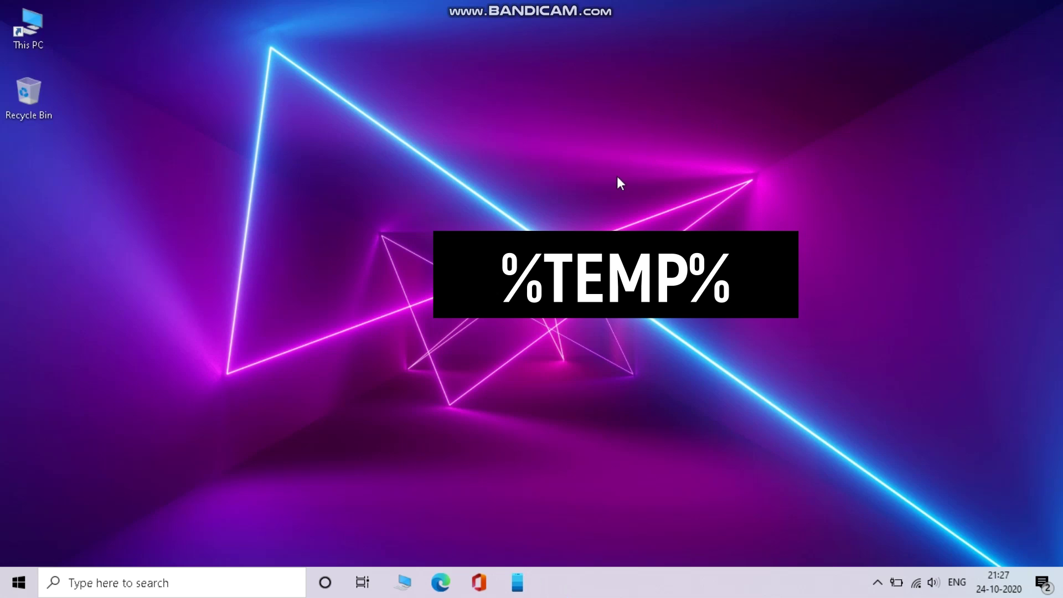
Open the user's %temp% folder from the Run box
key("super+r")
type("%")
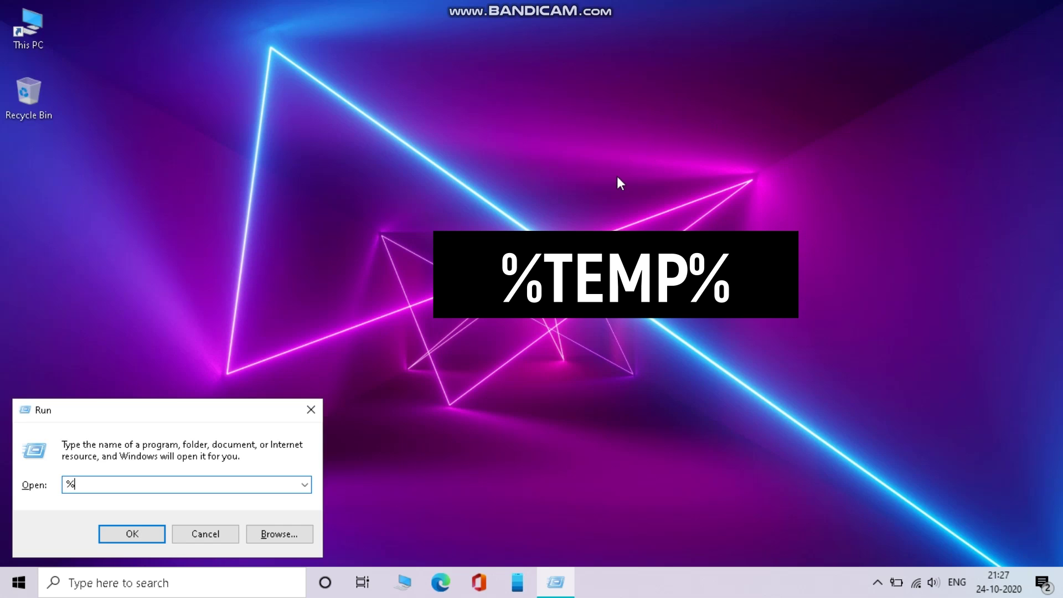
type("temp")
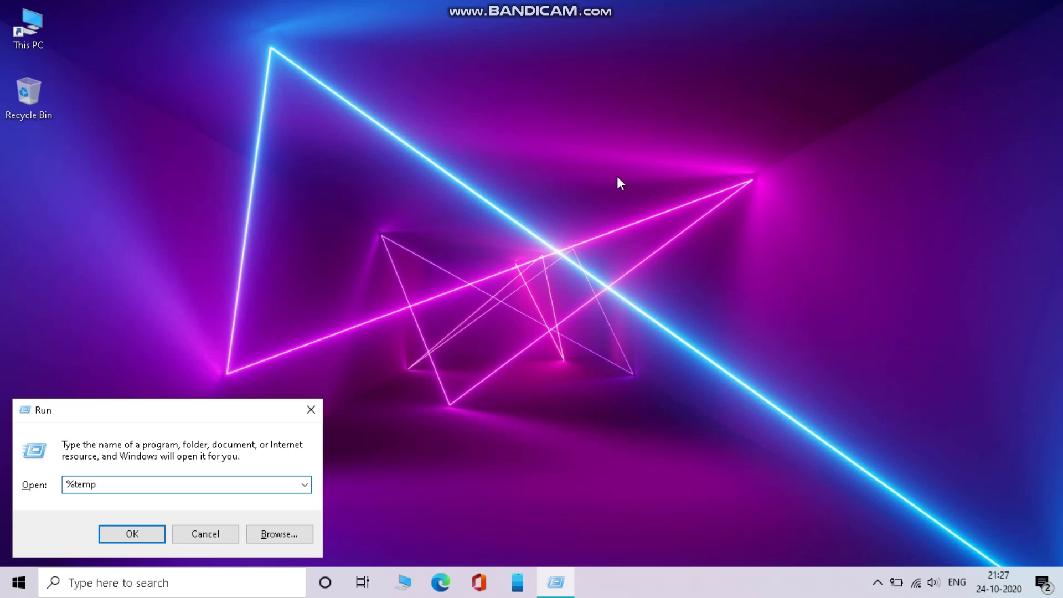
key("Return")
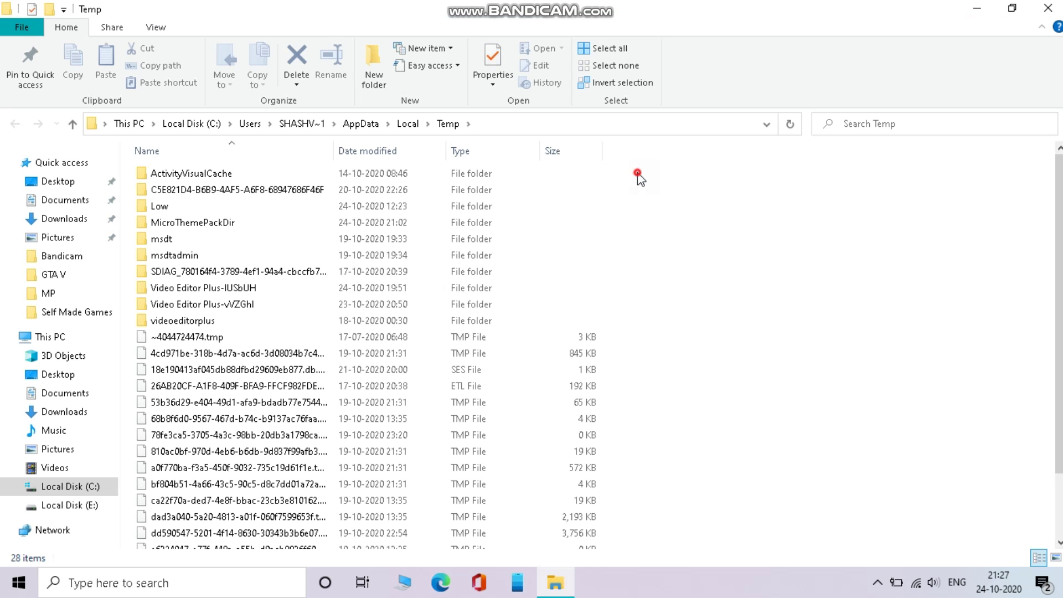
Delete all Temp items, skipping every file still in use
mouse_move(638, 173)
left_mouse_down()
mouse_move(421, 551)
mouse_move(422, 593)
left_mouse_up()
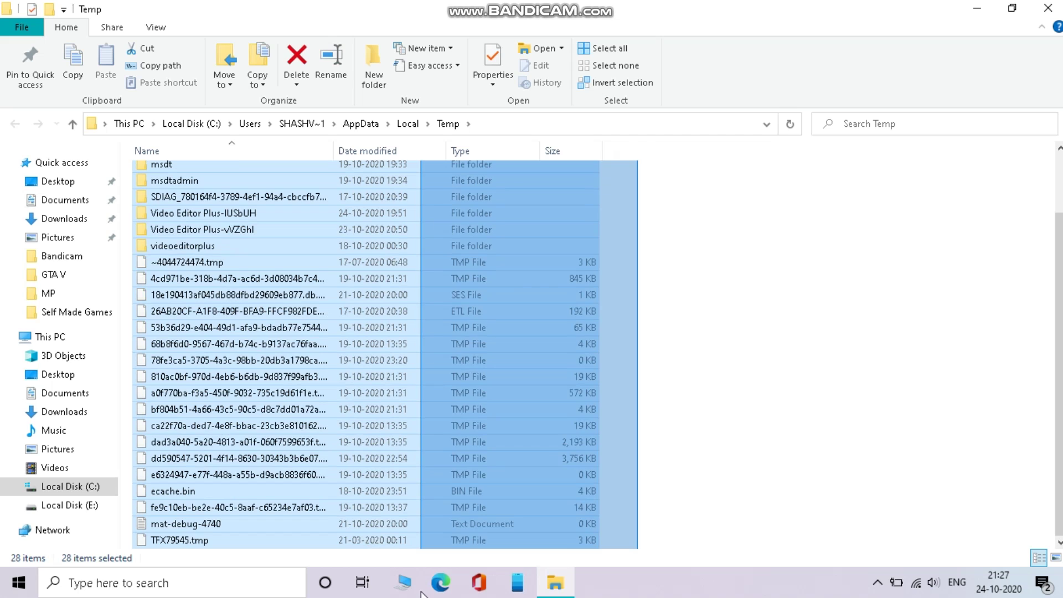
right_click(442, 364)
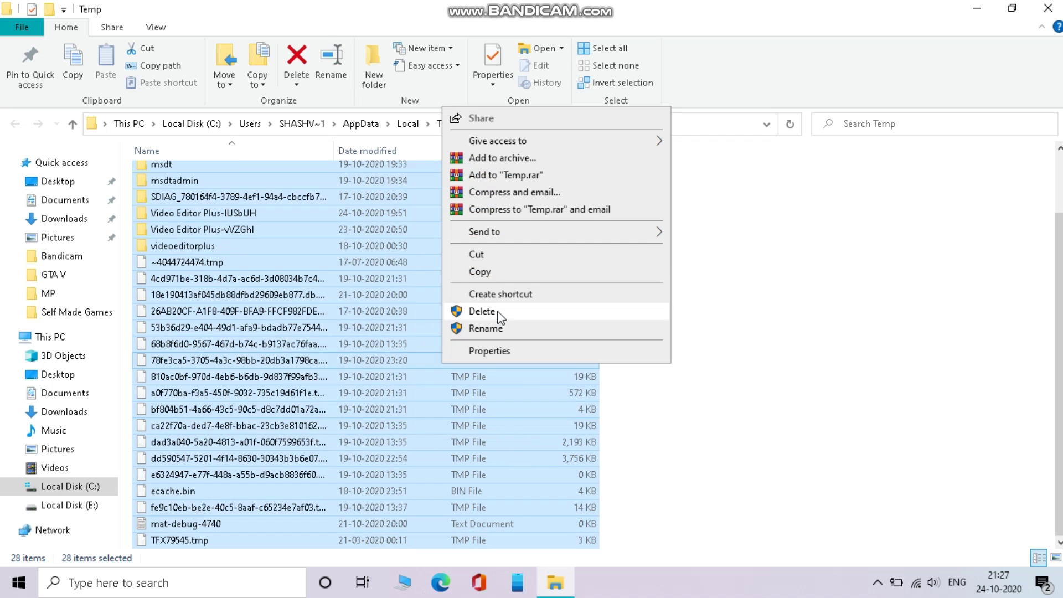
left_click(482, 311)
left_click(476, 214)
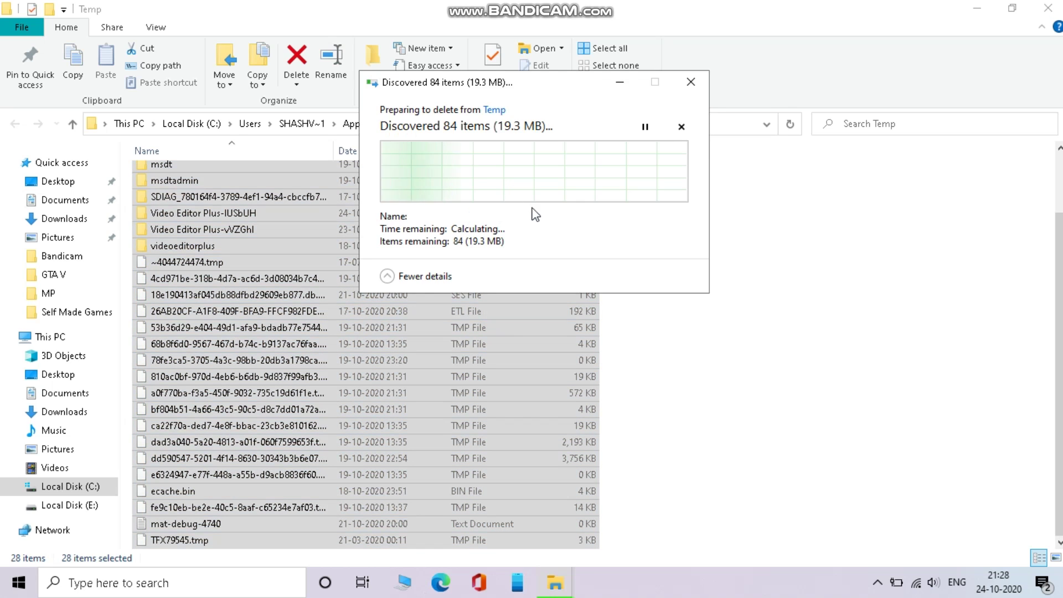
left_click(384, 227)
left_click(585, 264)
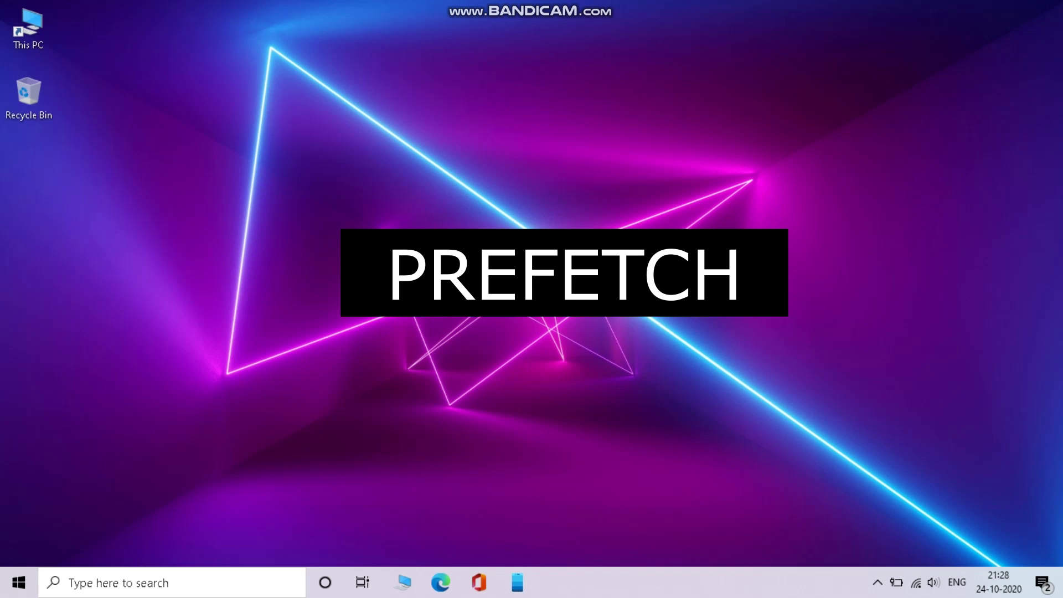
Open the Windows Prefetch folder via Run, granting folder access
key("super+r")
type("pr")
type("efe")
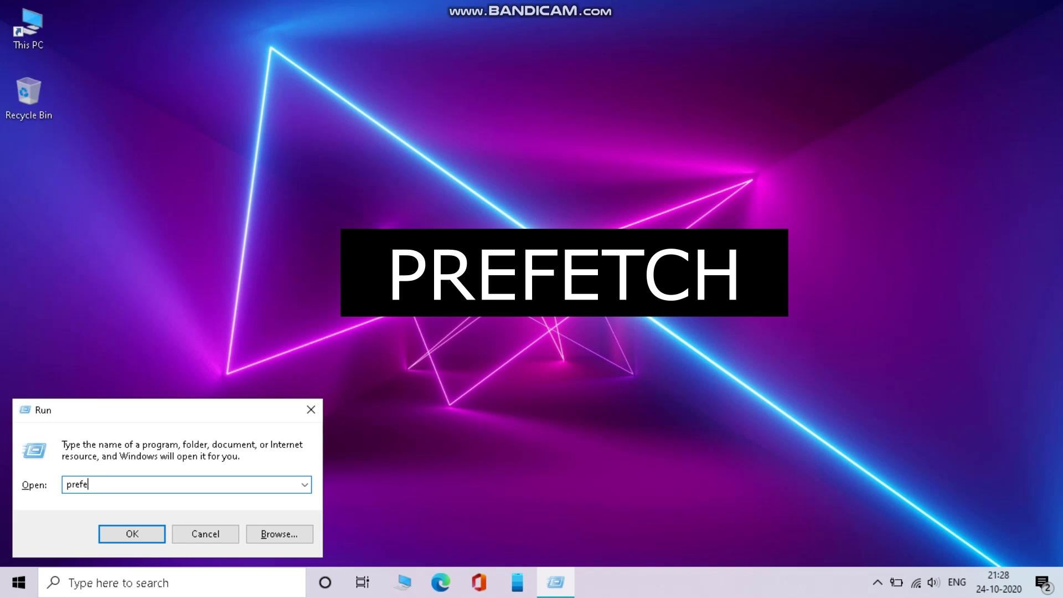
type("tch")
key("Return")
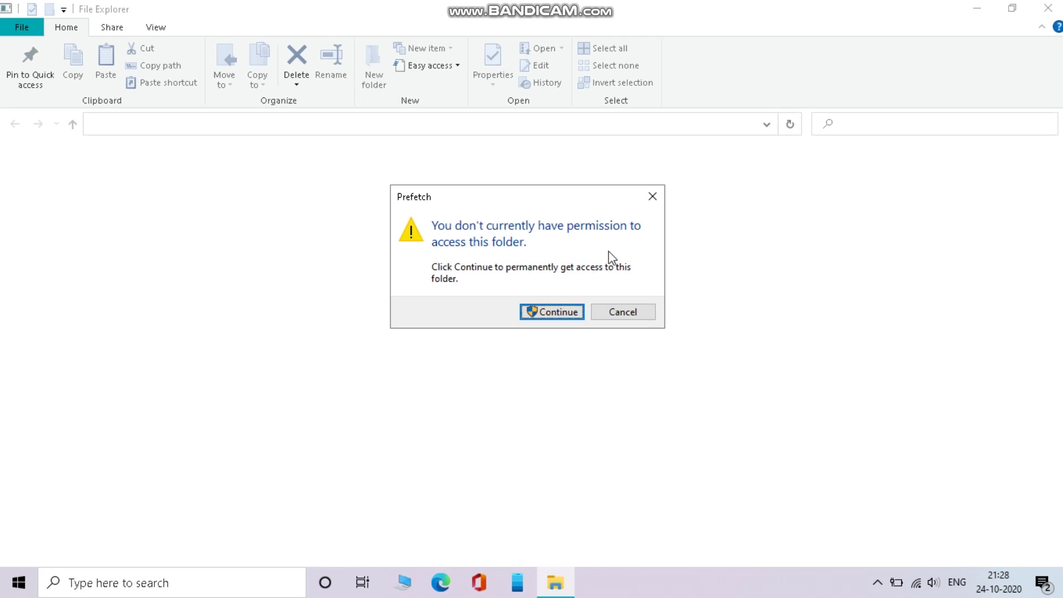
left_click(570, 311)
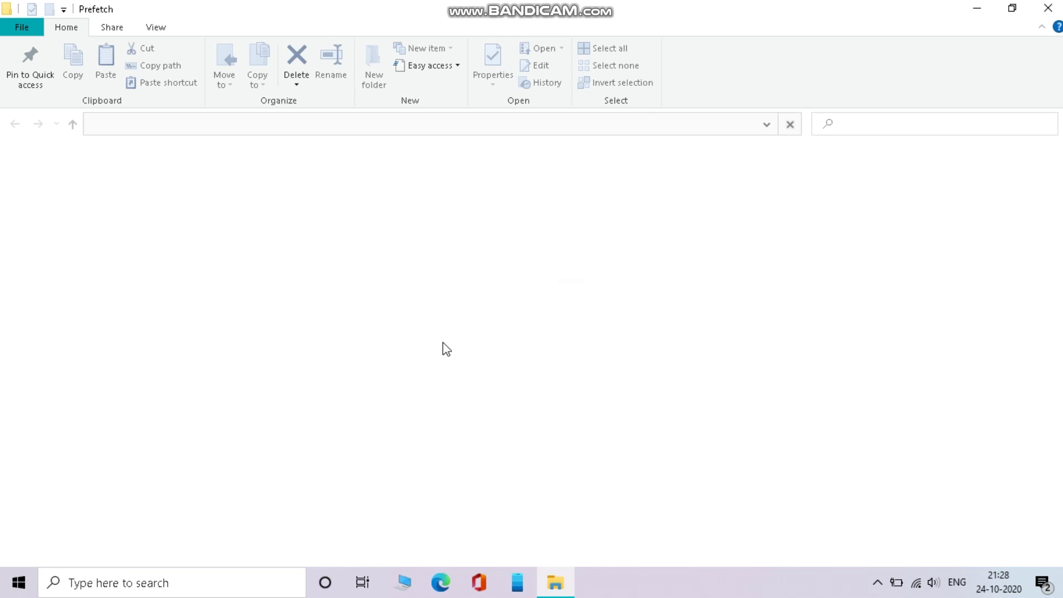
Delete all Prefetch files, skipping every file still in use
left_click_drag(630, 161, 410, 596)
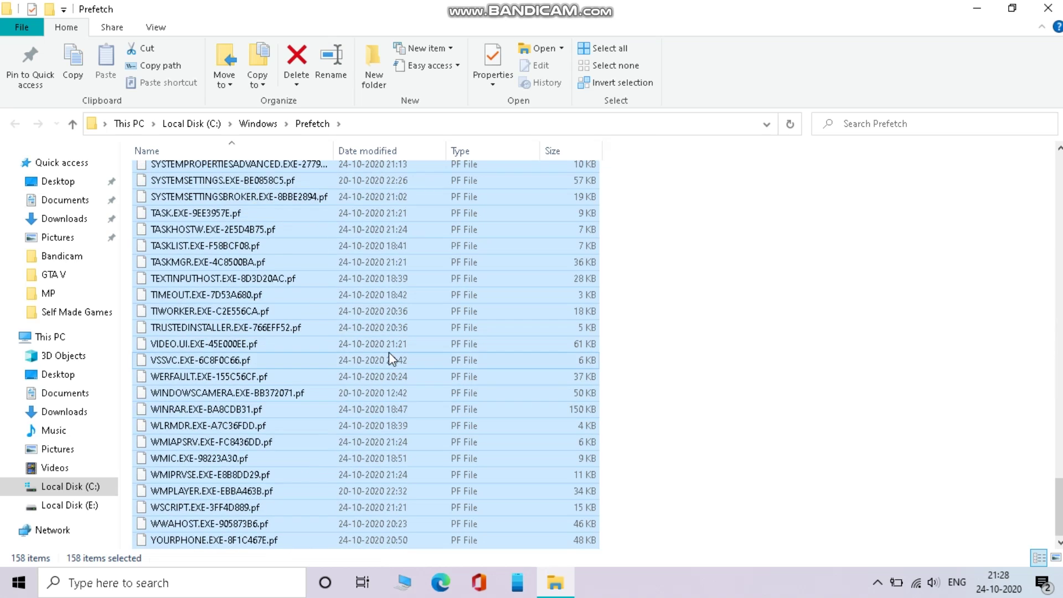
right_click(389, 352)
left_click(460, 300)
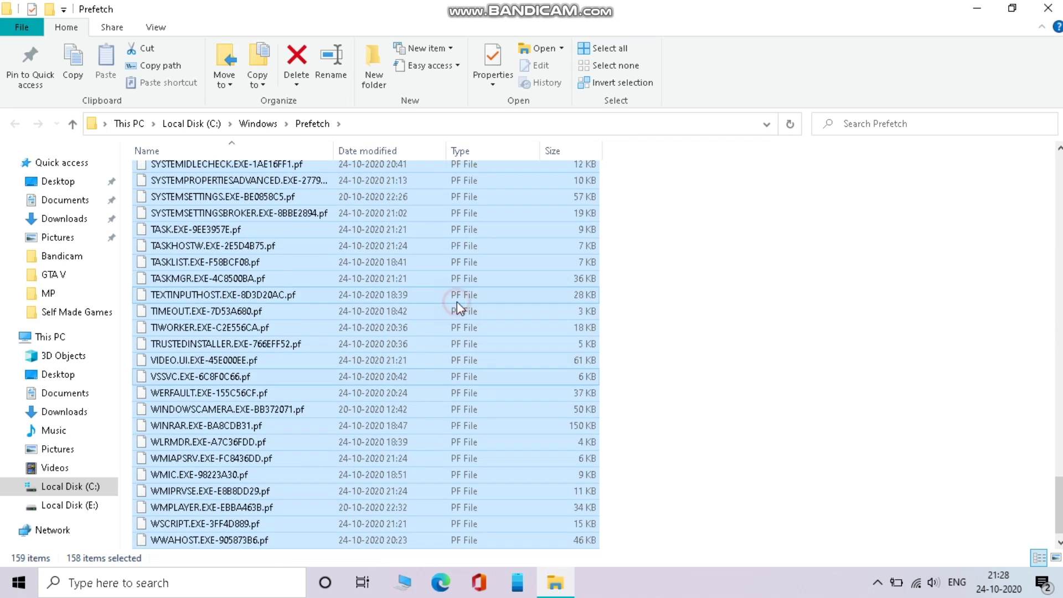
left_click(446, 217)
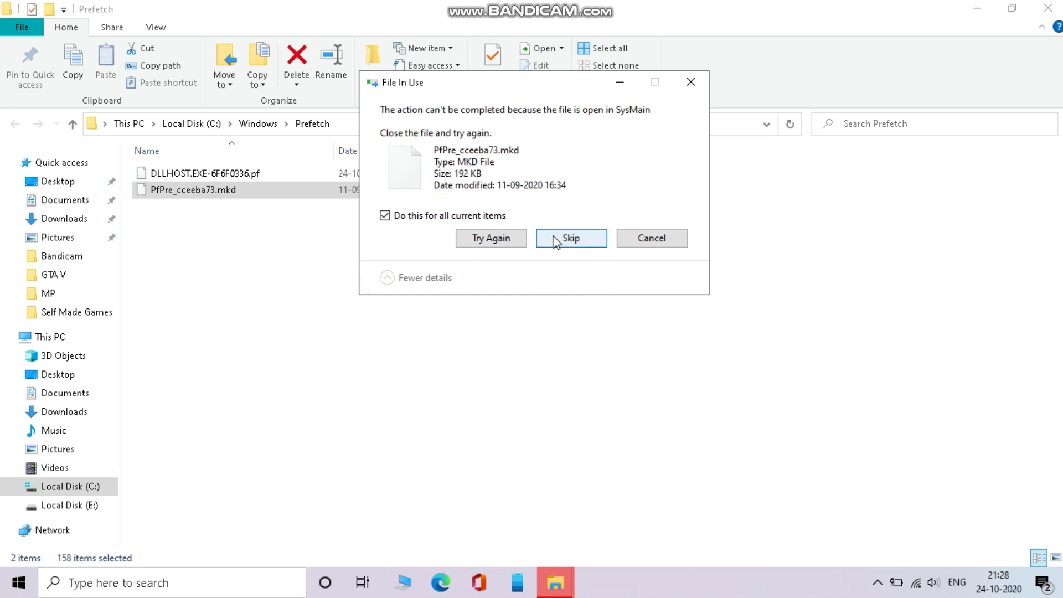
left_click(556, 239)
Close File Explorer with Alt+F4 and bring up the Recycle Bin's context menu
key("alt+F4")
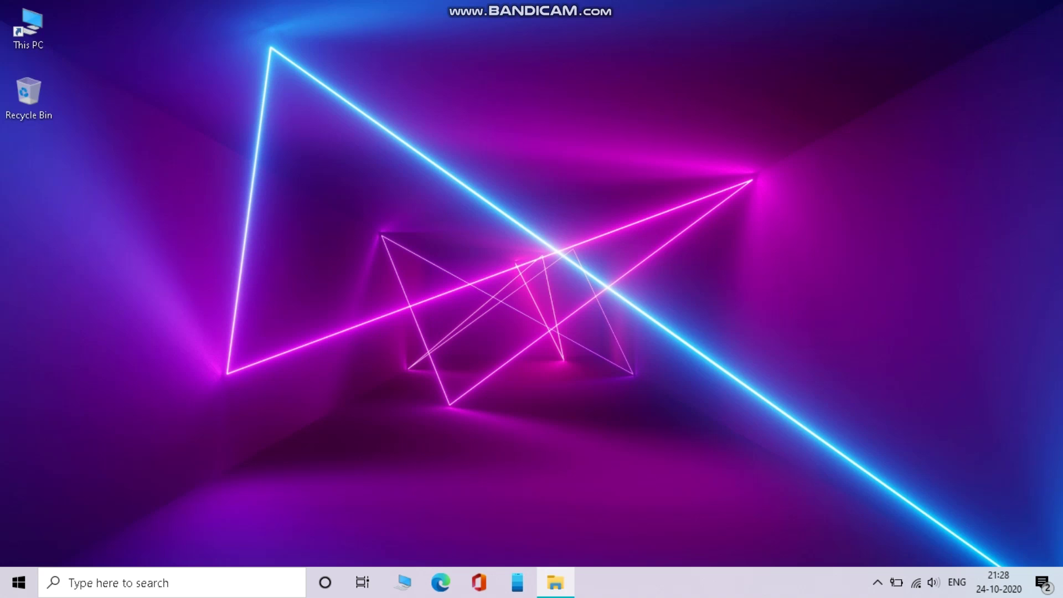
right_click(47, 110)
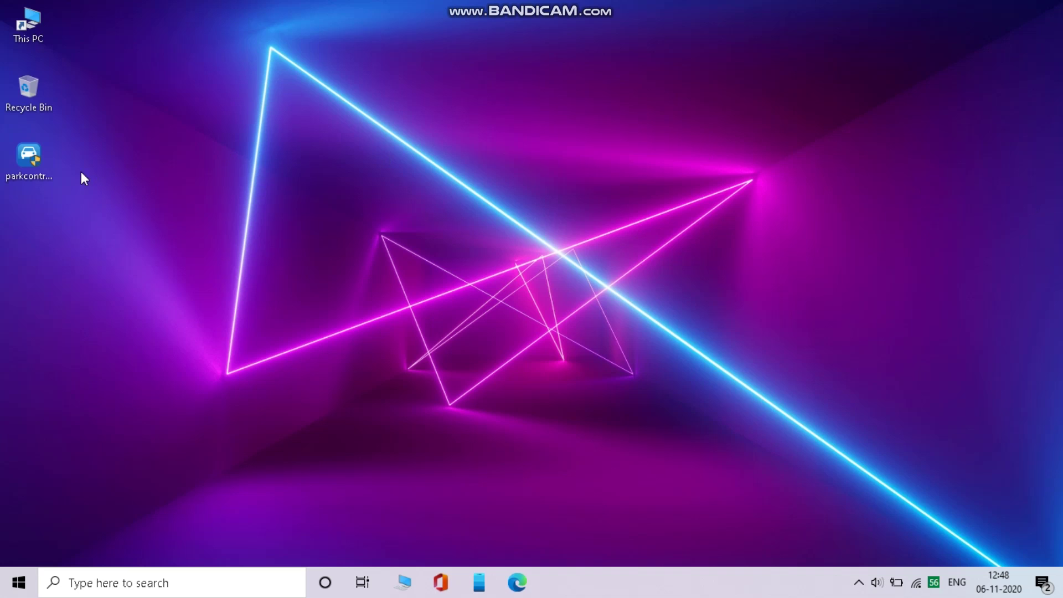
Run parkcontrolsetup64 in English, accept the license, keep default components and install
left_click(34, 159)
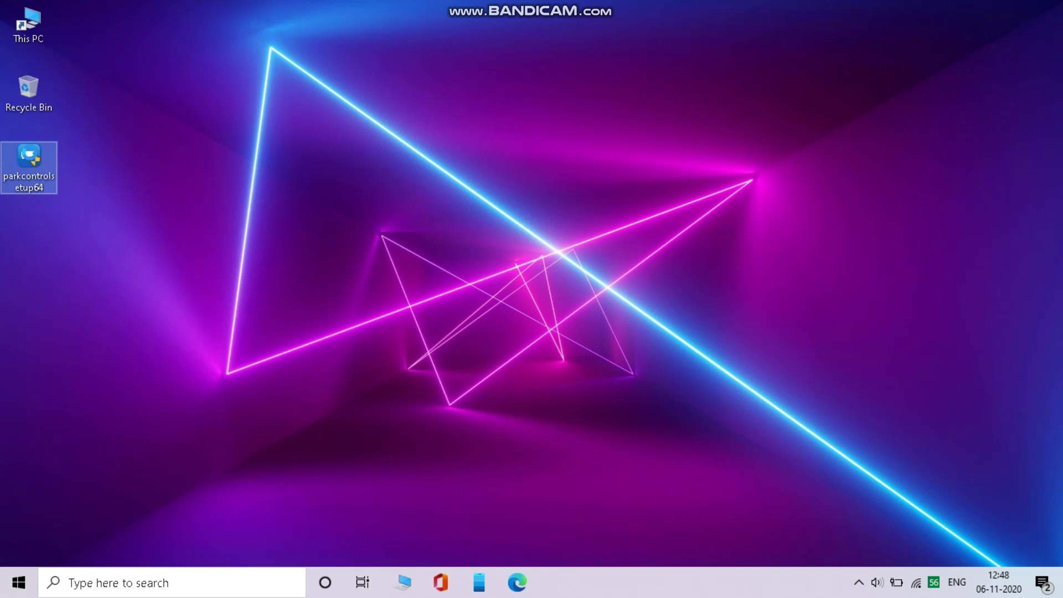
right_click(32, 157)
left_click(54, 163)
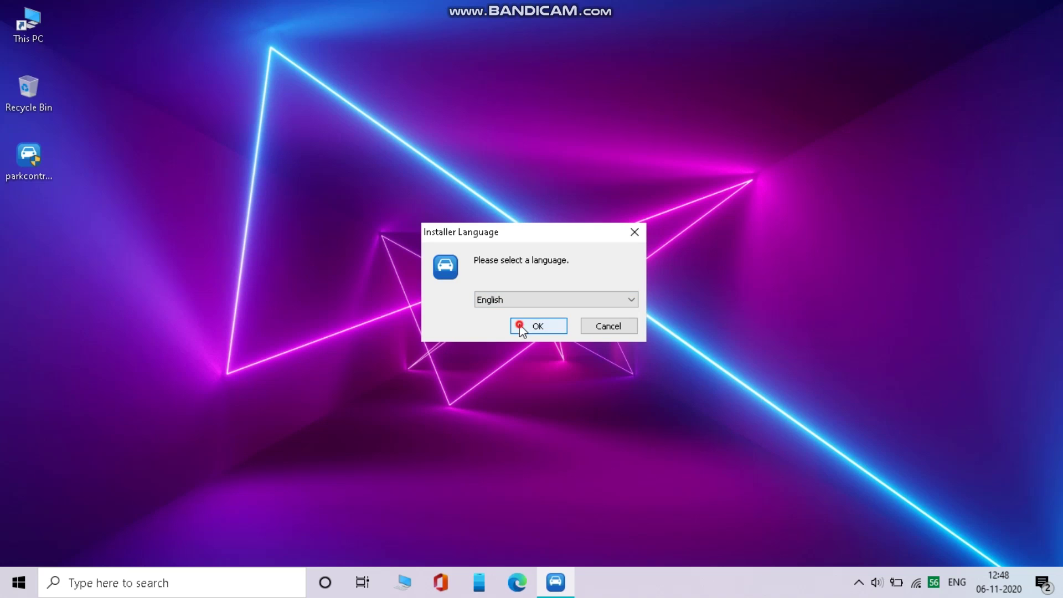
left_click(518, 325)
left_click(617, 415)
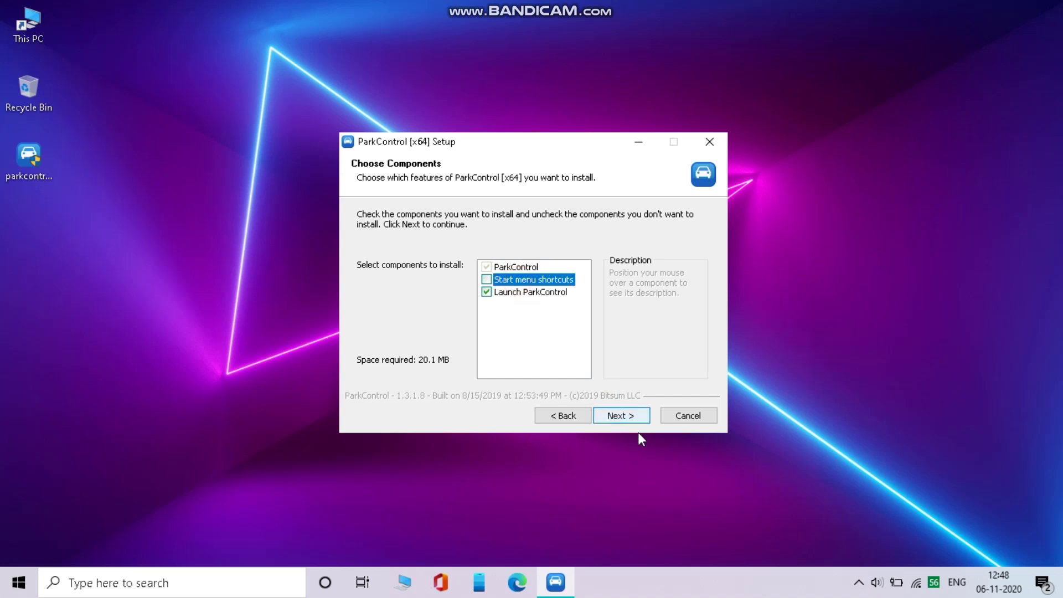
left_click(619, 416)
left_click(619, 416)
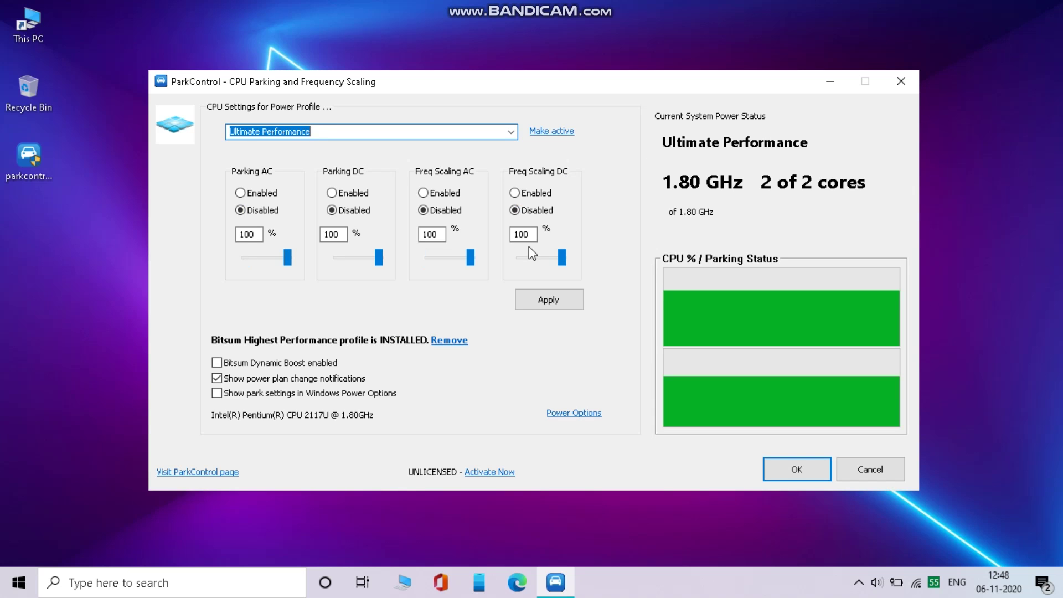
Enable Bitsum Dynamic Boost and core parking for AC and DC at 100%
left_click(486, 362)
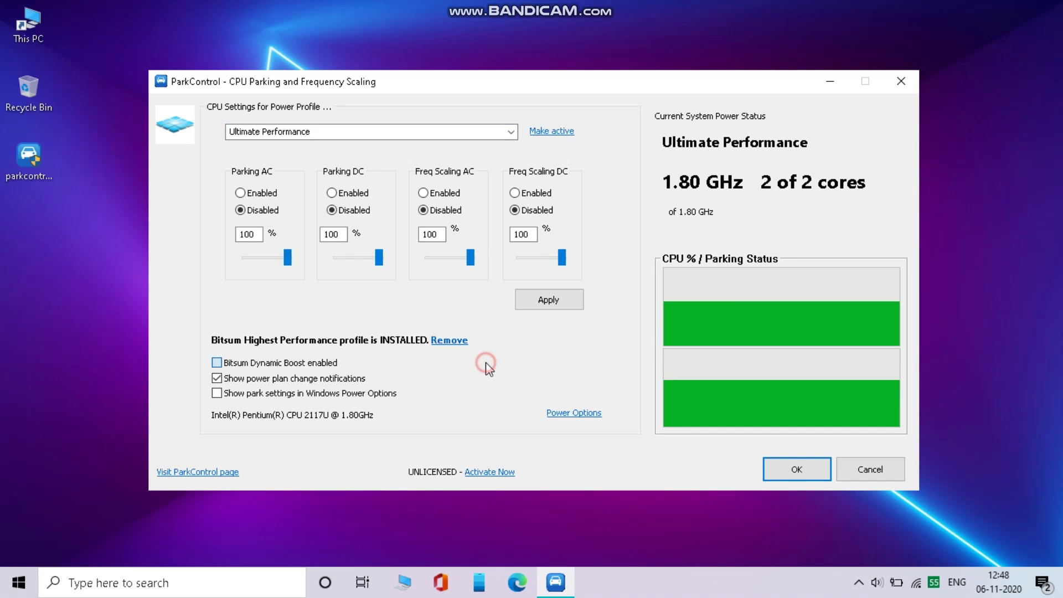
left_click(686, 330)
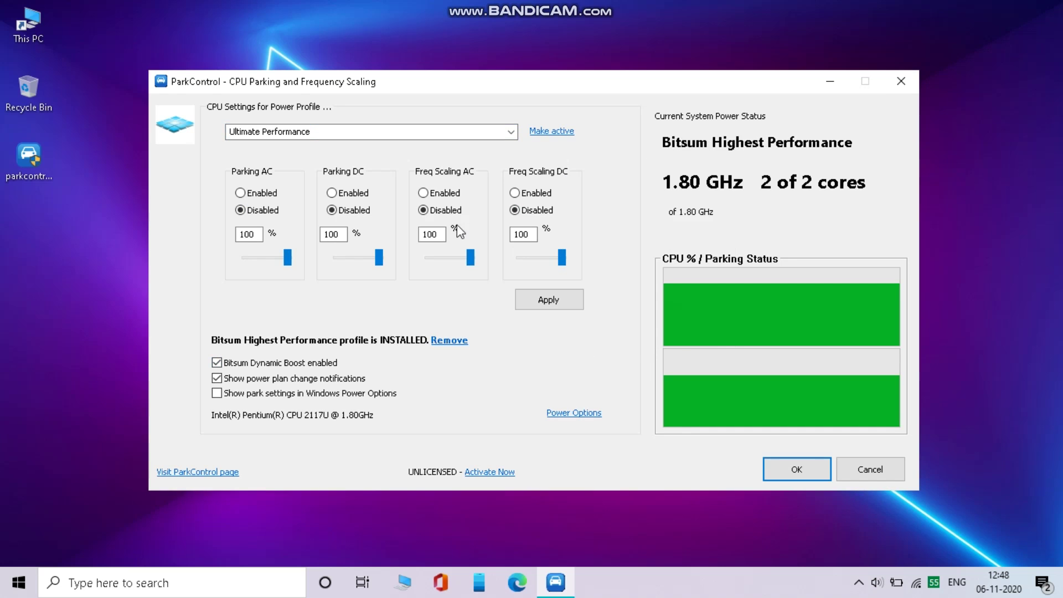
left_click(241, 192)
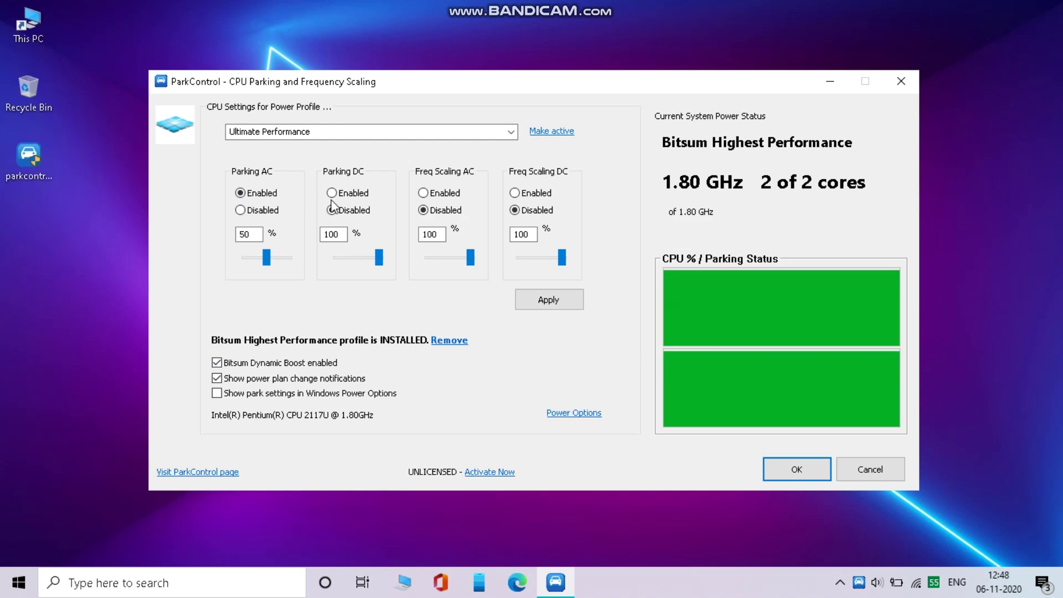
left_click(269, 255)
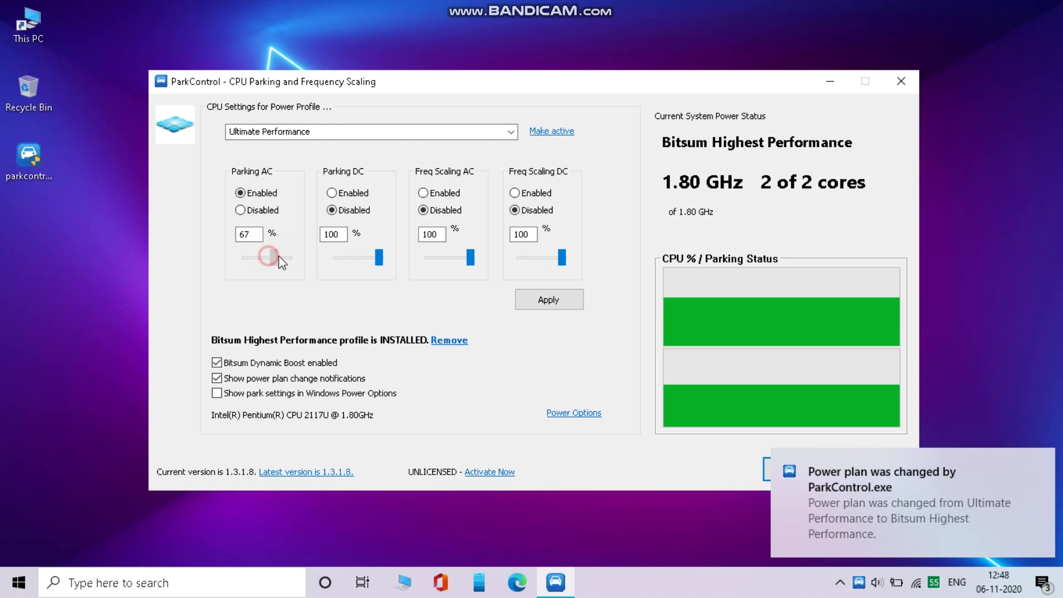
left_click(331, 193)
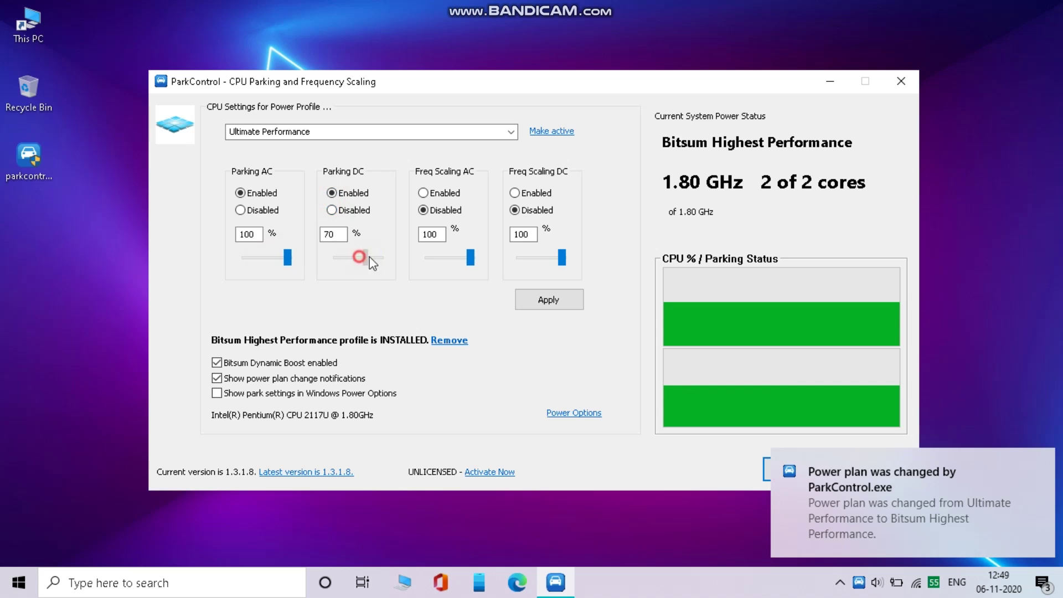
left_click_drag(357, 258, 619, 258)
Enable frequency scaling for AC and DC and apply the settings
left_click(433, 193)
left_click(515, 193)
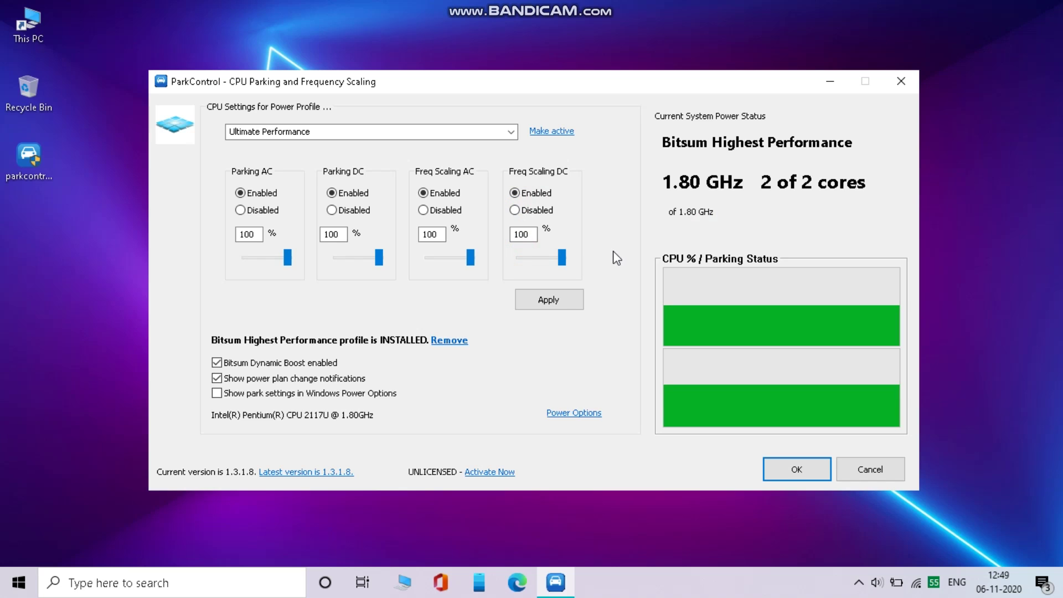
left_click(527, 303)
left_click(590, 313)
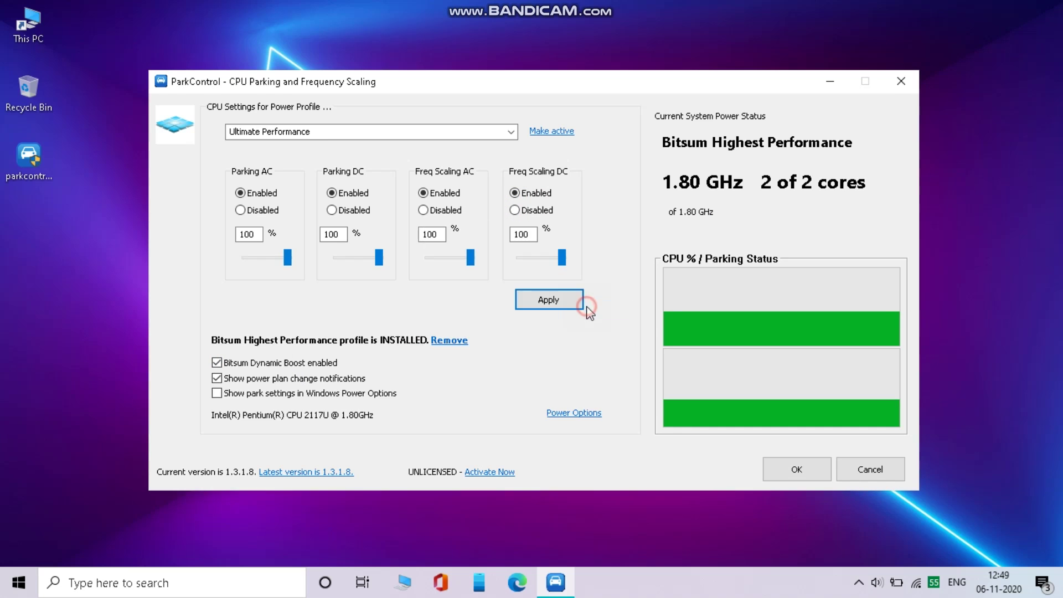
Close ParkControl with OK, keeping the applied CPU settings
left_click(781, 471)
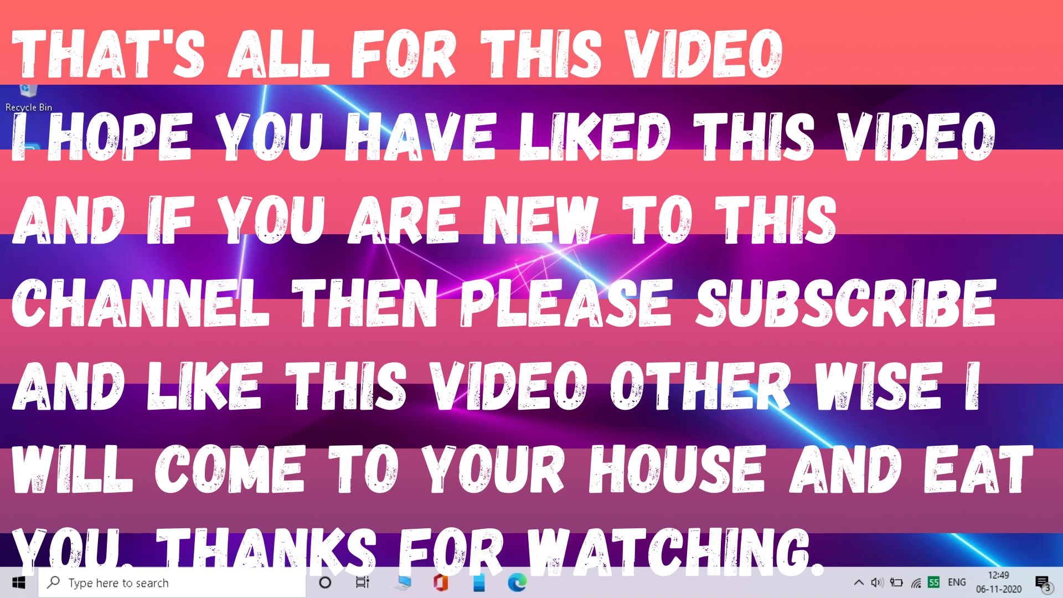